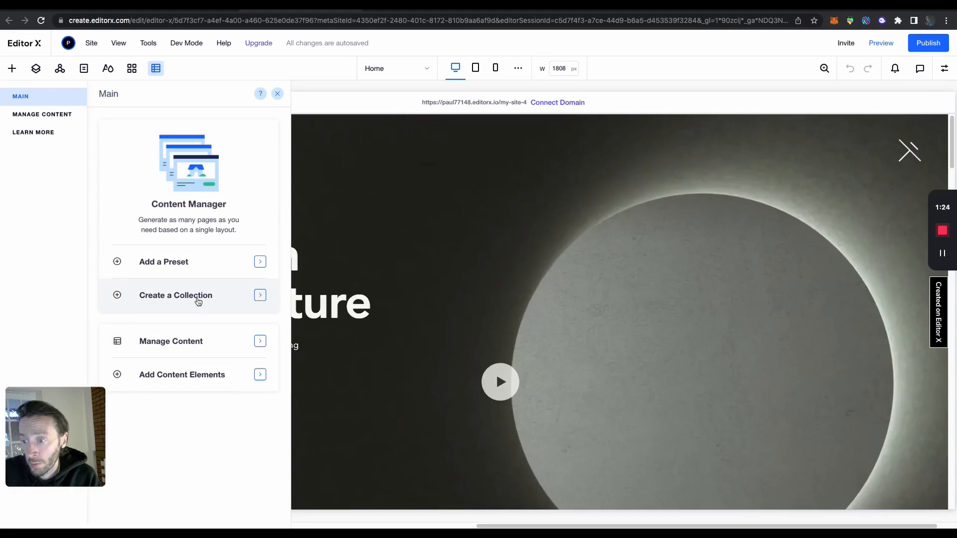
Create a content collection named "videos", keeping it set to Multiple items.
click(198, 300)
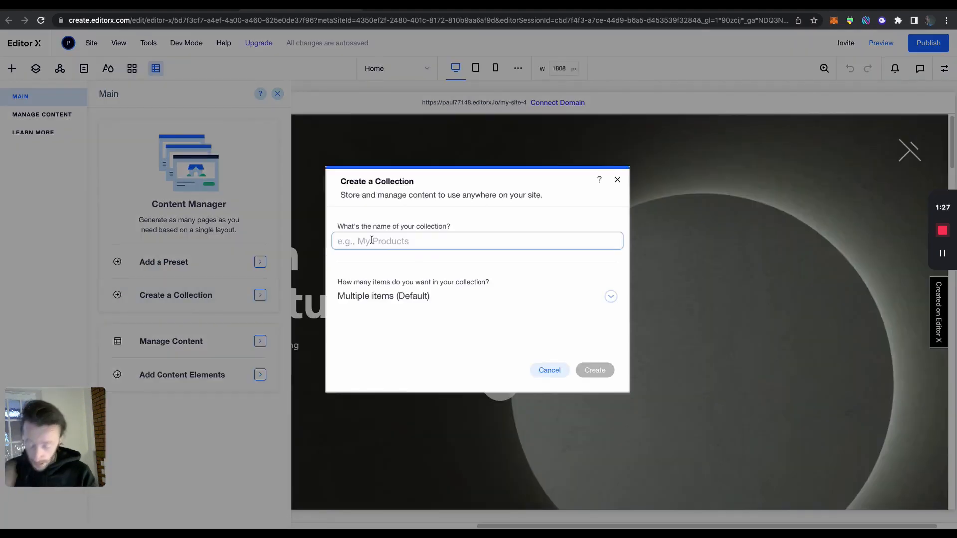
text(videos)
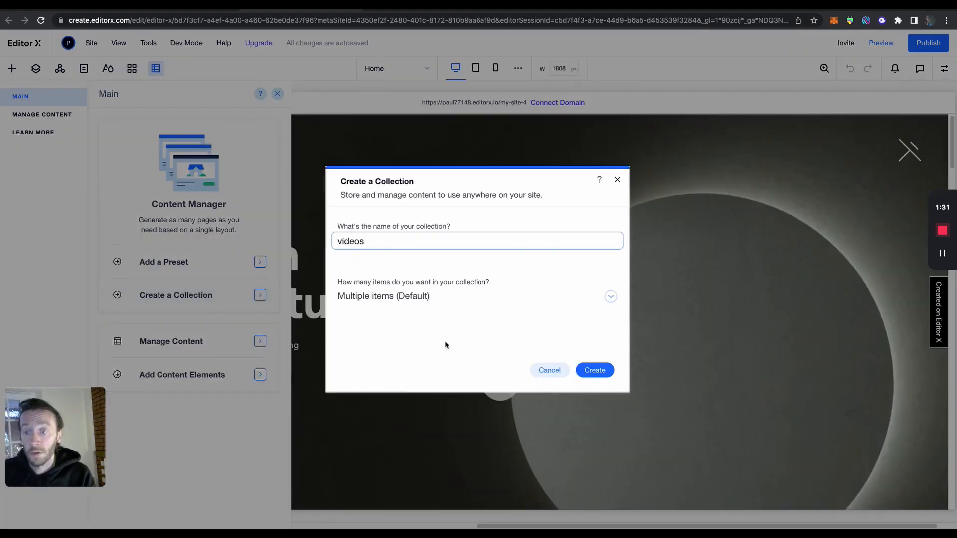
click(594, 369)
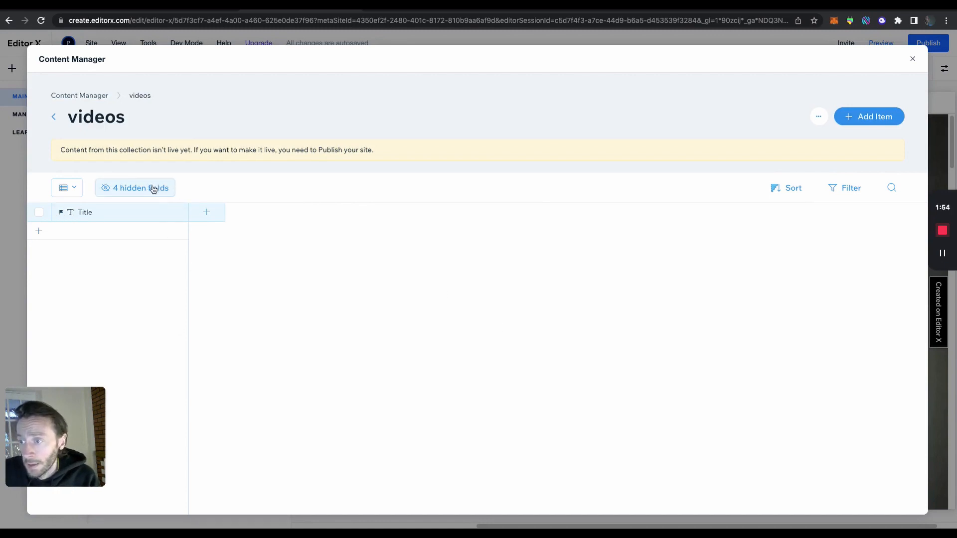
Show the hidden ID system field in the videos collection.
click(152, 189)
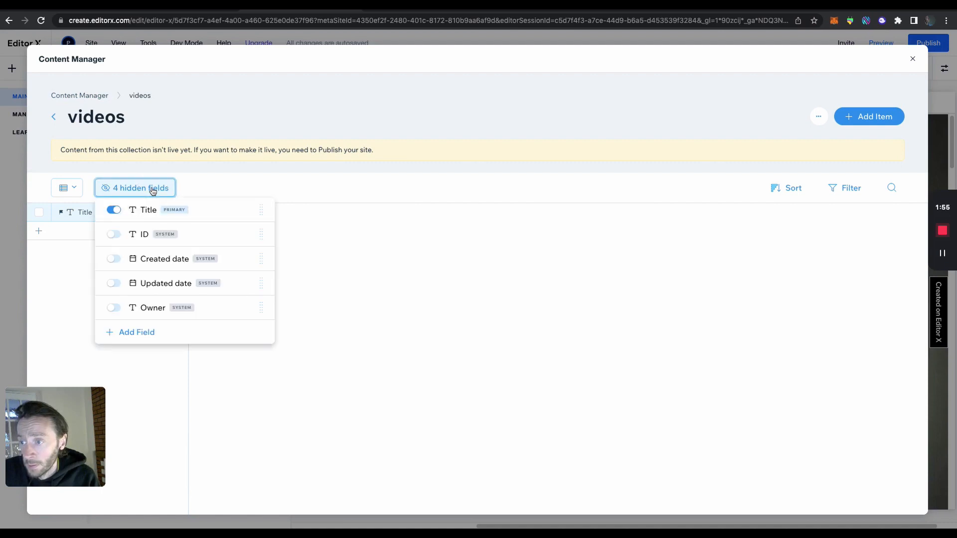
click(118, 237)
click(450, 323)
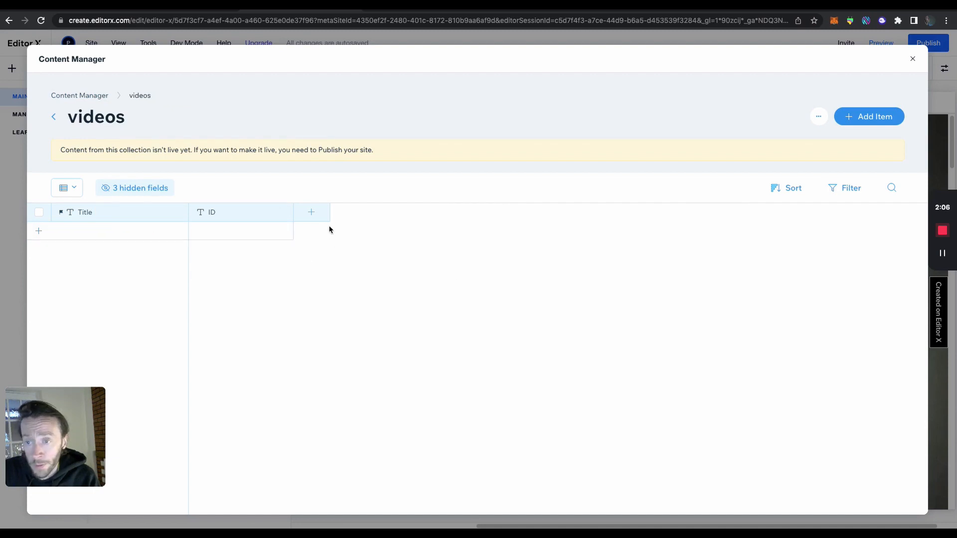
Add a field named "link" of type URL to the videos collection.
click(312, 213)
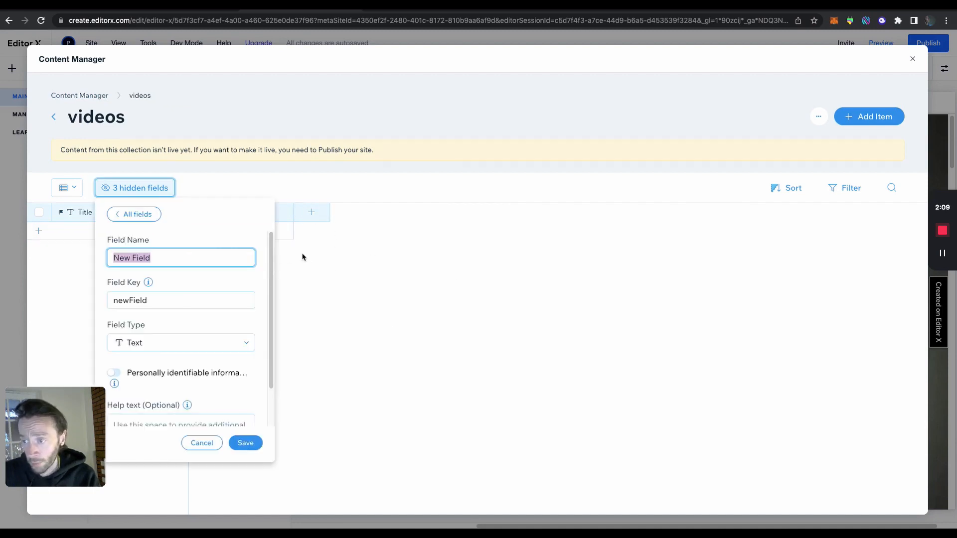
text(link)
click(241, 343)
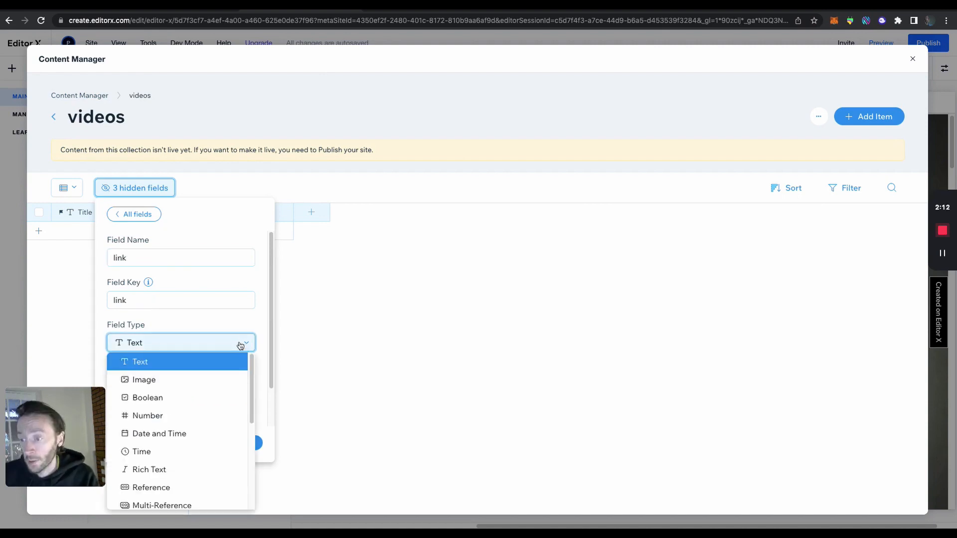
scroll(229, 428, down, 5)
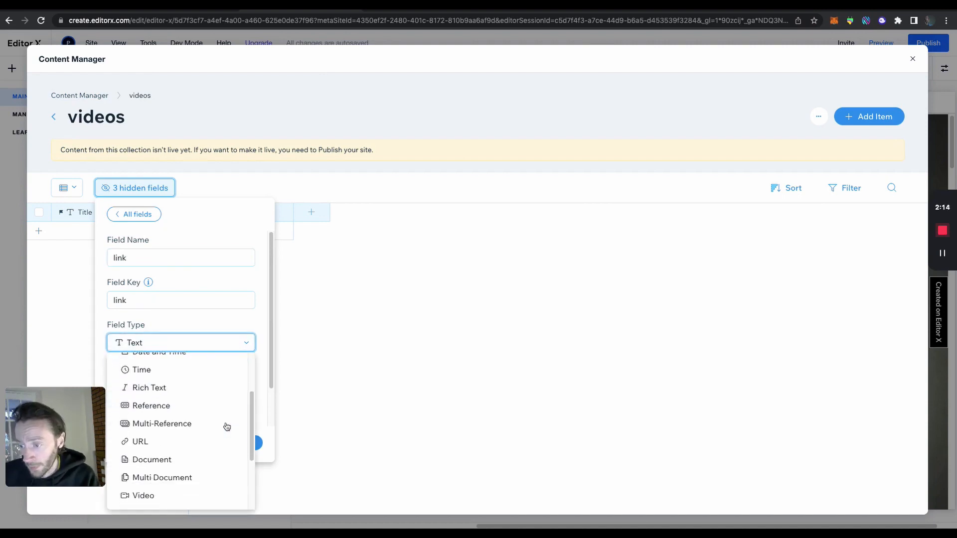
Add a field named "description" of type Rich Text to the videos collection.
click(421, 213)
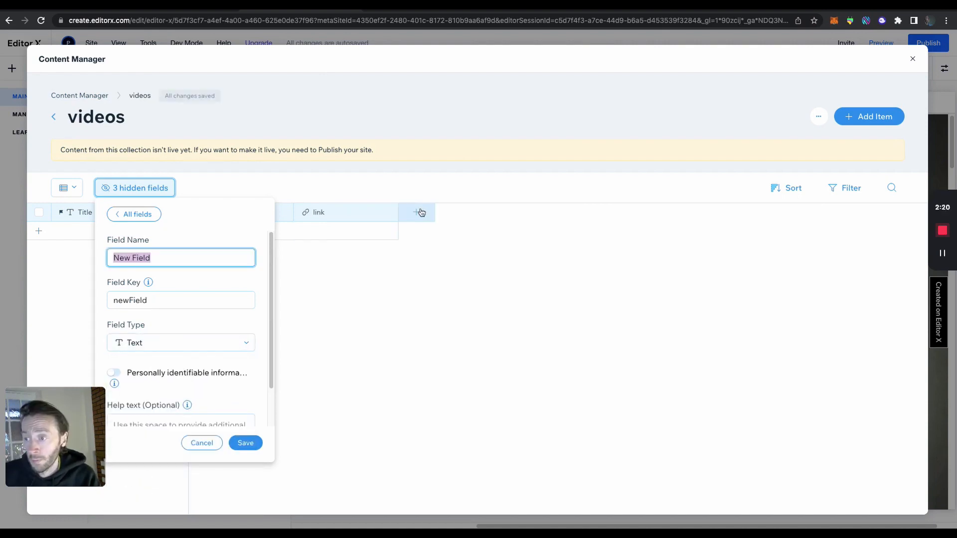
text(description)
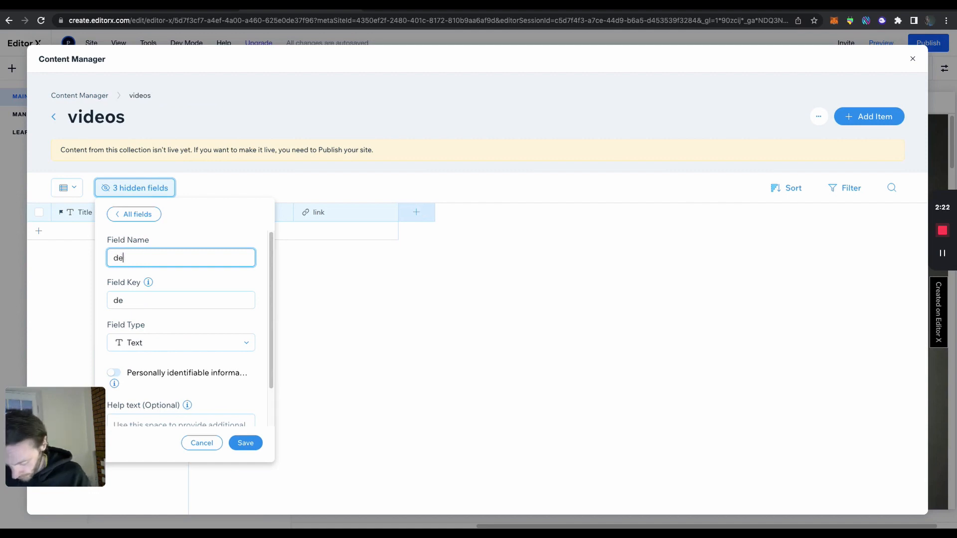
click(215, 349)
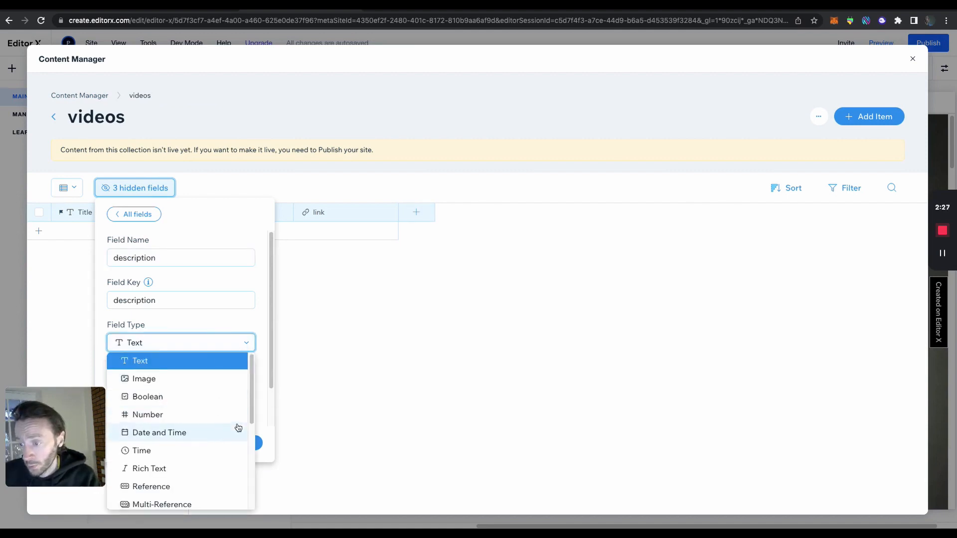
scroll(232, 432, down, 1)
click(223, 442)
click(246, 443)
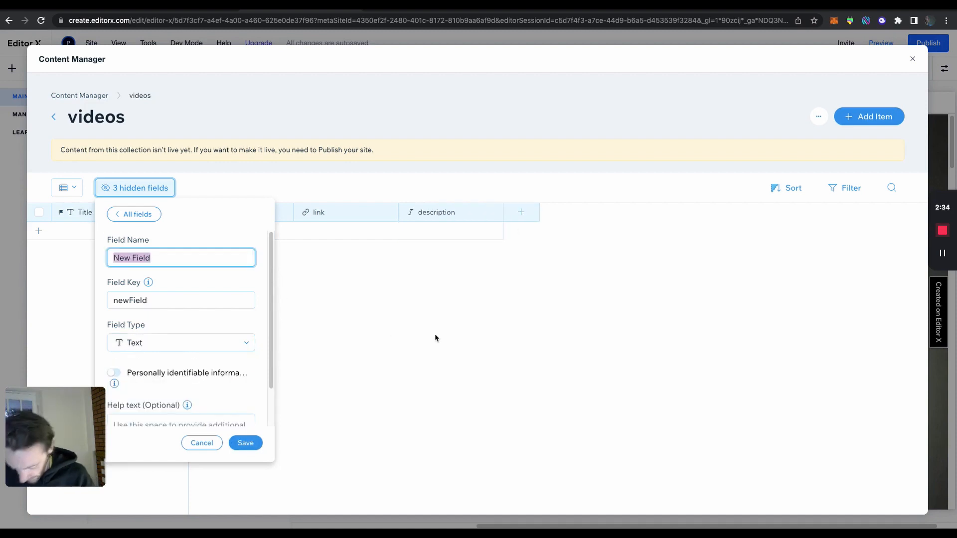
Add a field named "thumbnail" of type Image to the videos collection.
text(thumbnail)
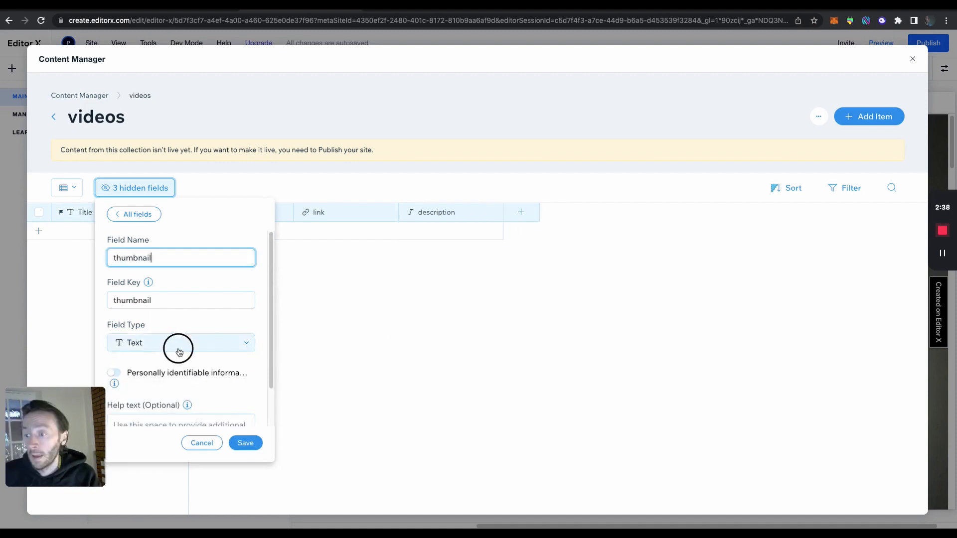
click(177, 347)
click(184, 378)
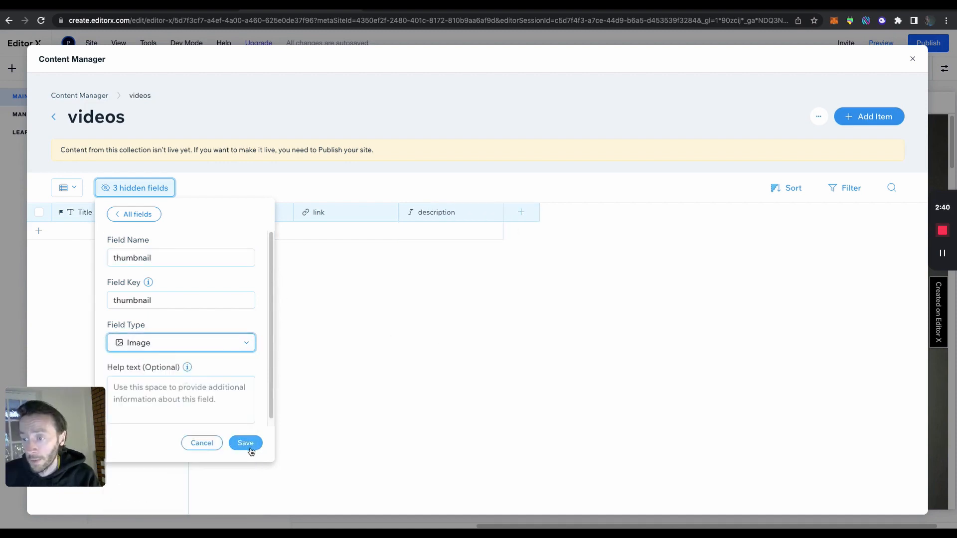
click(248, 445)
click(252, 447)
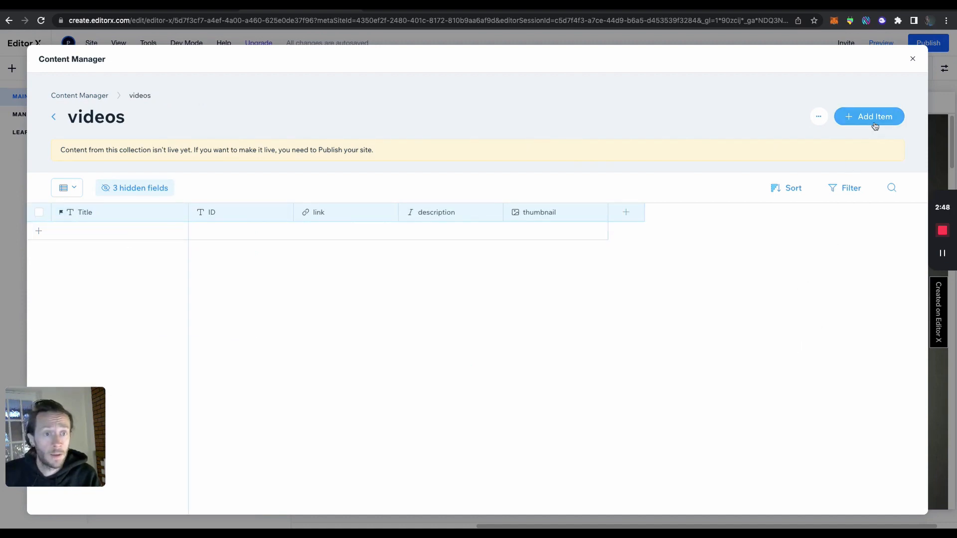
Change the videos collection's permissions to Custom Use in its additional collection settings.
click(819, 117)
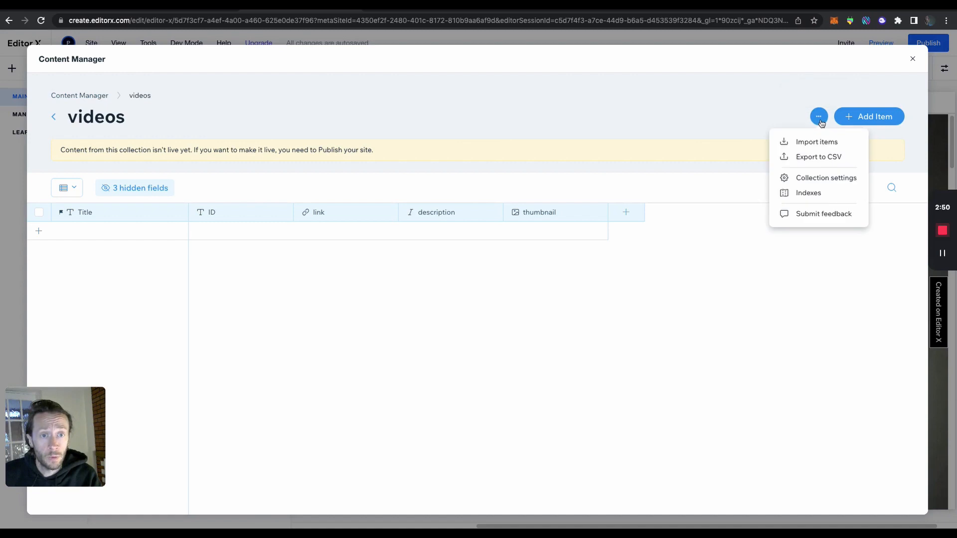
click(827, 178)
click(551, 218)
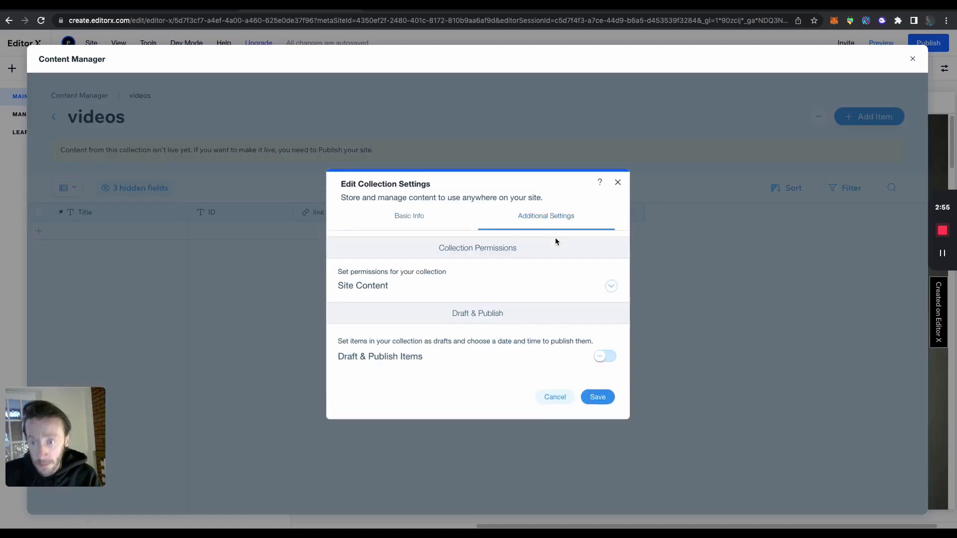
click(610, 286)
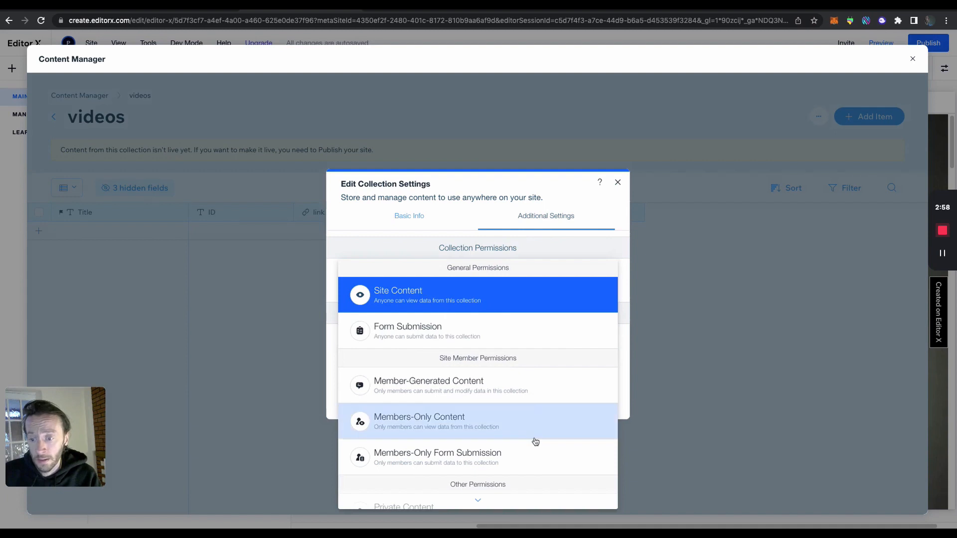
scroll(536, 424, down, 2)
click(535, 501)
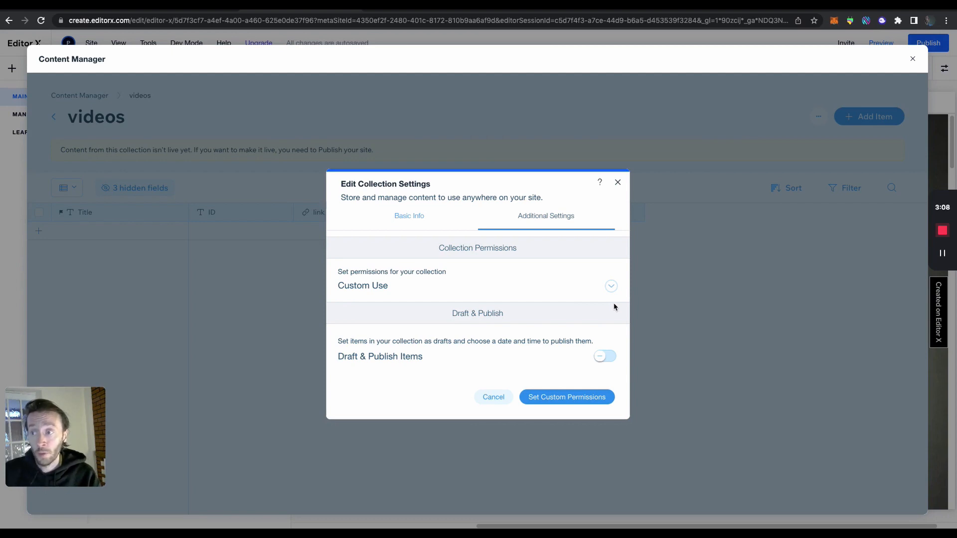
Set the custom permissions so Anyone can read and create content, and assign the update and delete permissions.
click(586, 398)
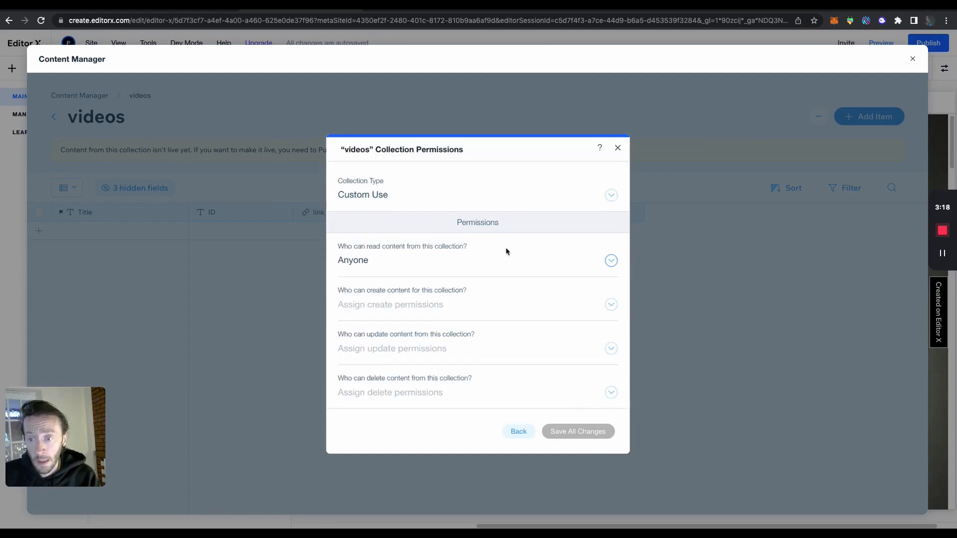
click(611, 305)
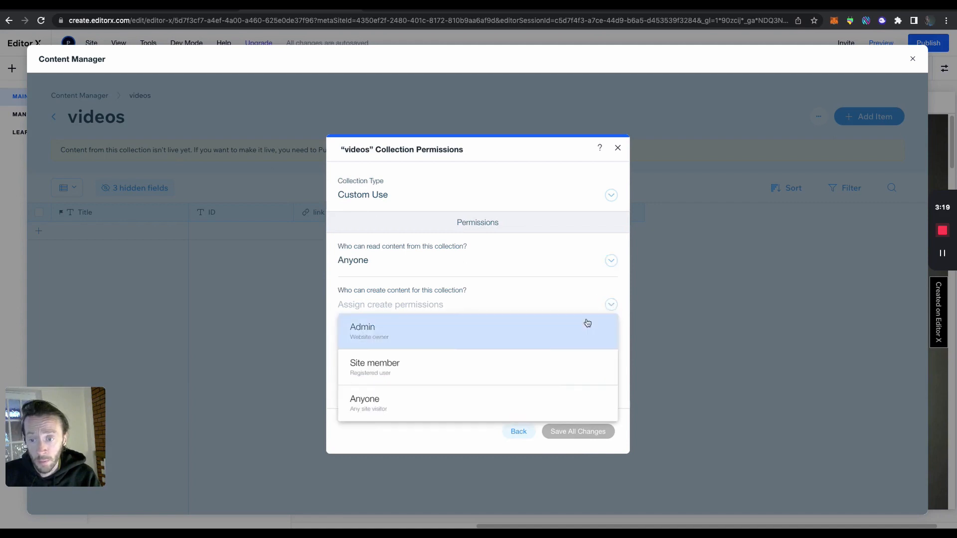
click(548, 400)
click(611, 348)
click(553, 483)
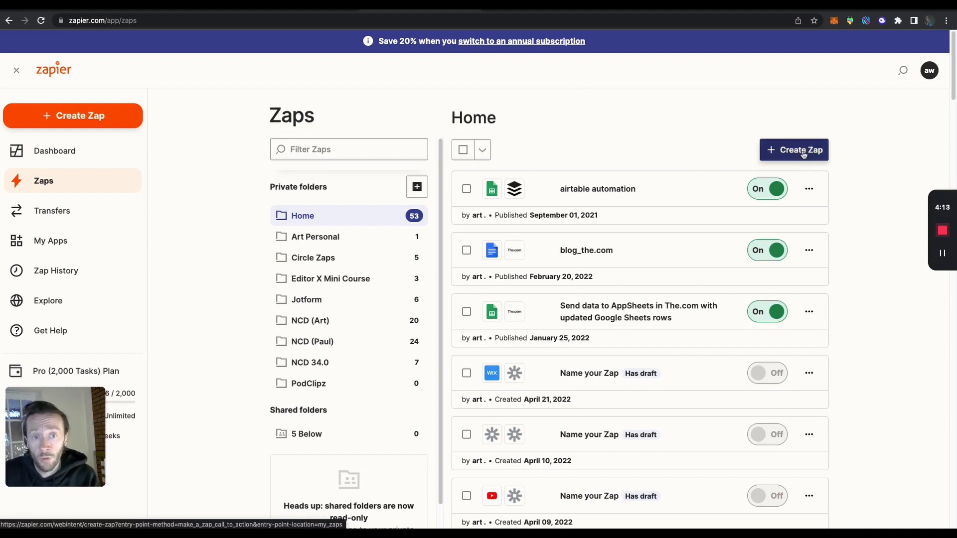
Switch to Zapier and create a new Zap.
click(807, 152)
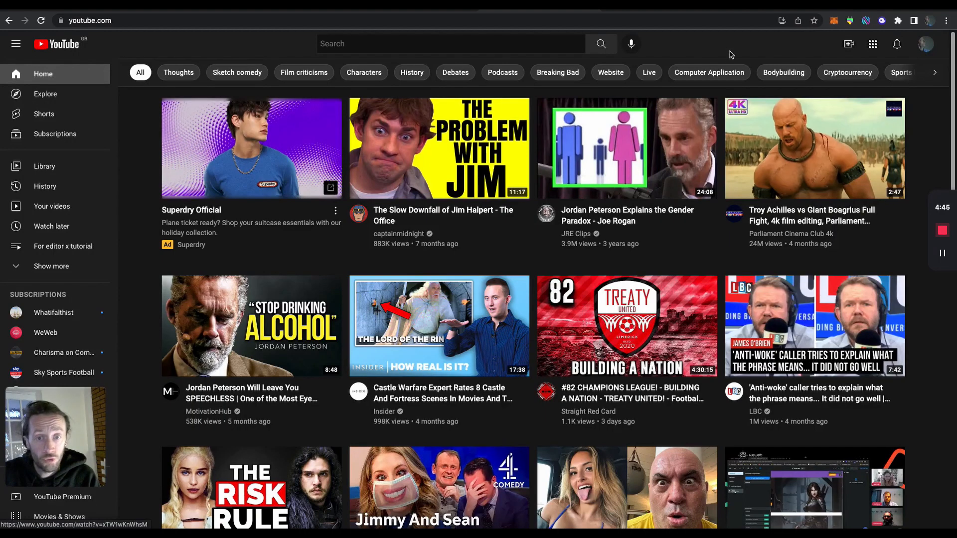
Switch to YouTube and open the private "For editor x tutorial" playlist from the channel playlists in YouTube Studio.
click(924, 45)
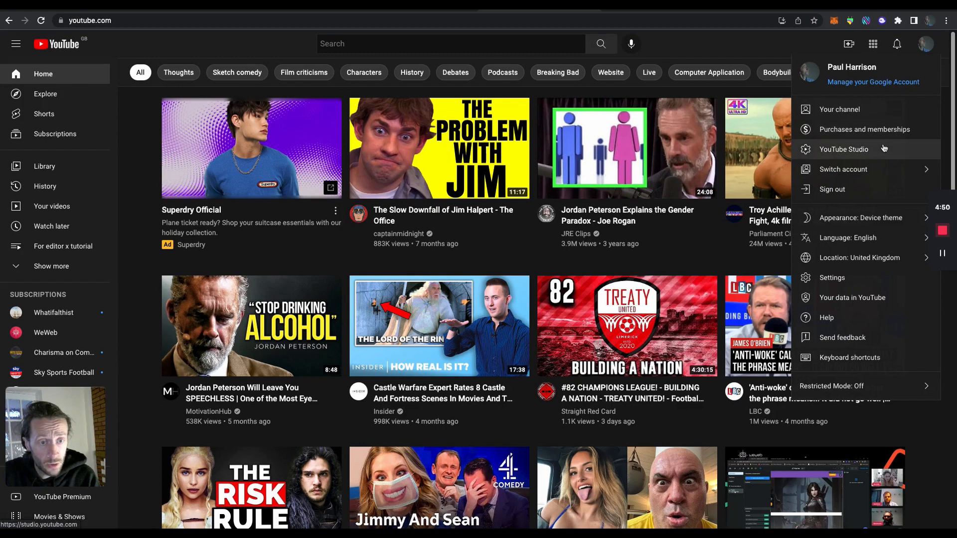
click(883, 148)
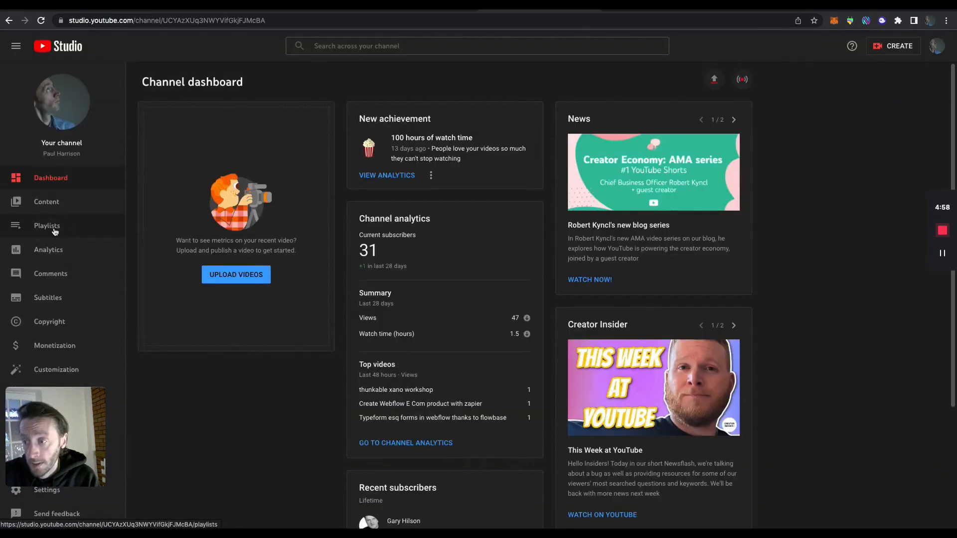
click(50, 225)
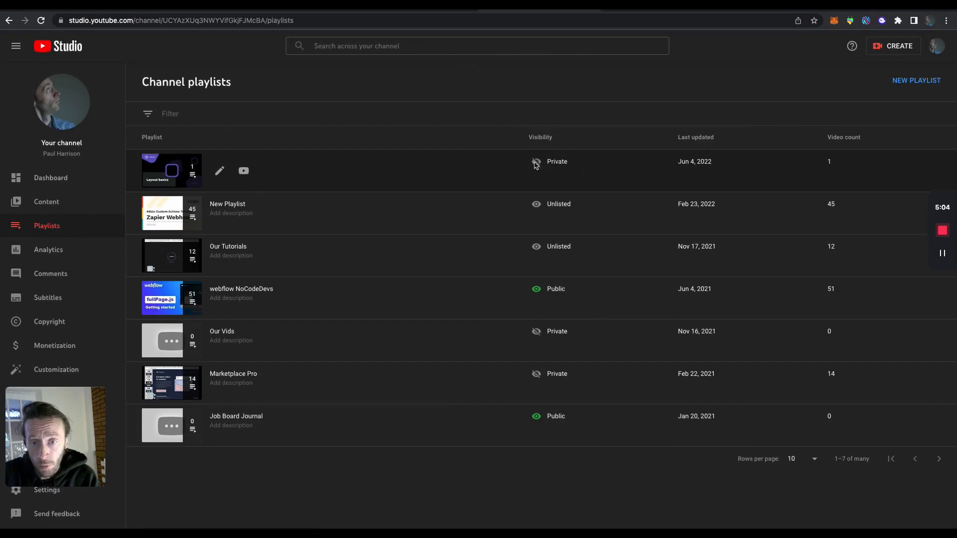
click(244, 170)
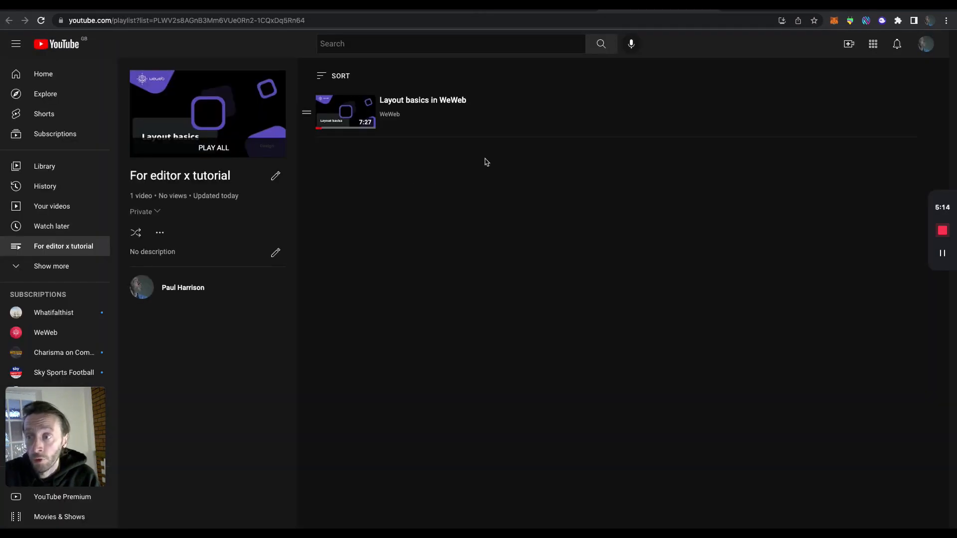
Switch to Zapier and set the trigger to YouTube's New Video in Playlist event using the YouTube #5 account.
click(533, 13)
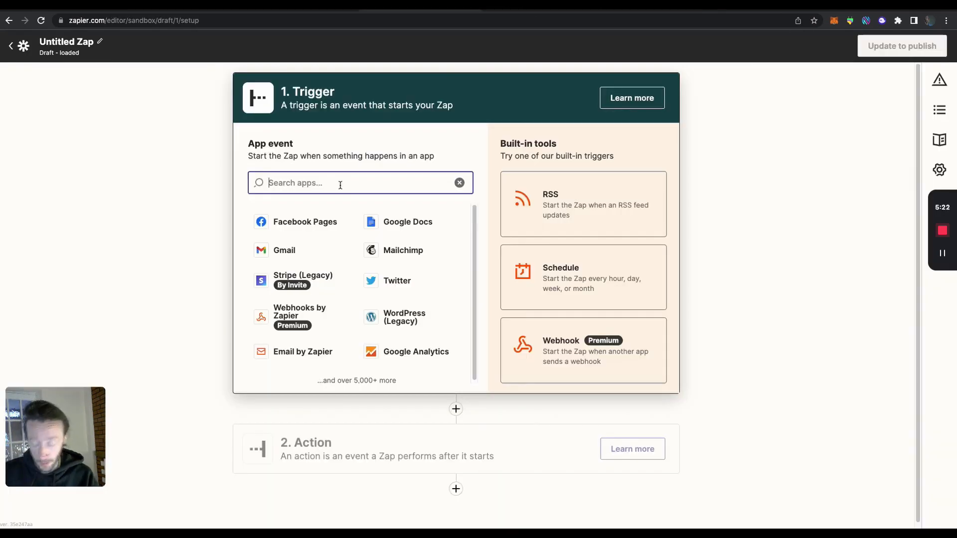
text(you)
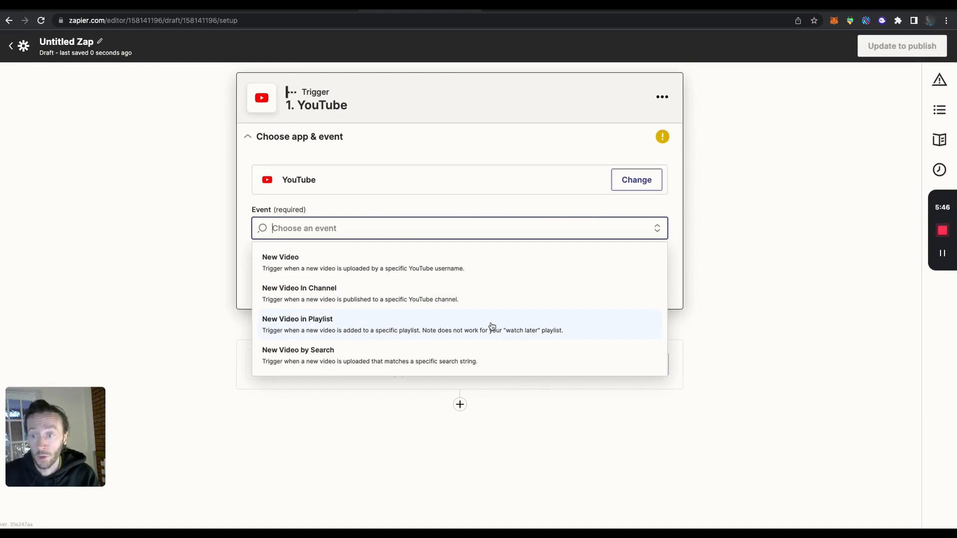
click(492, 327)
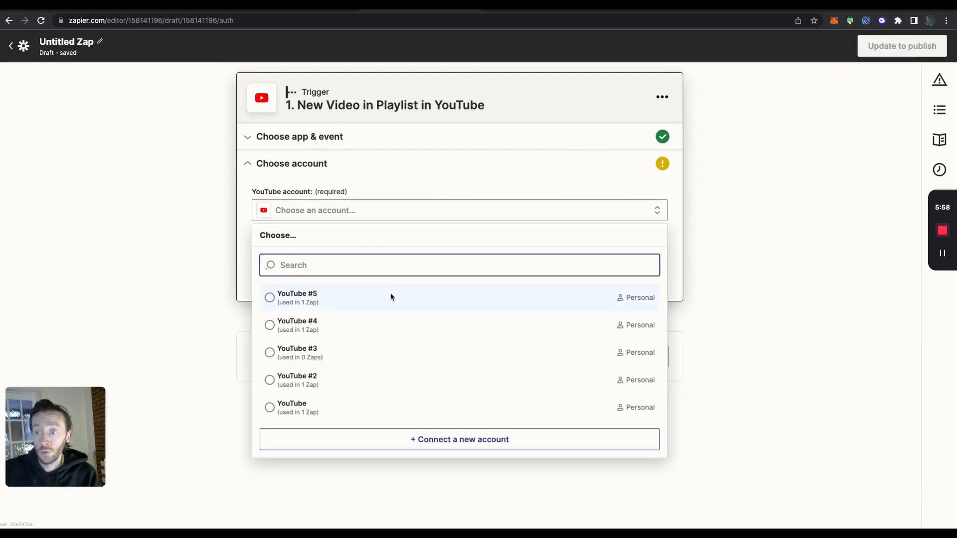
click(391, 297)
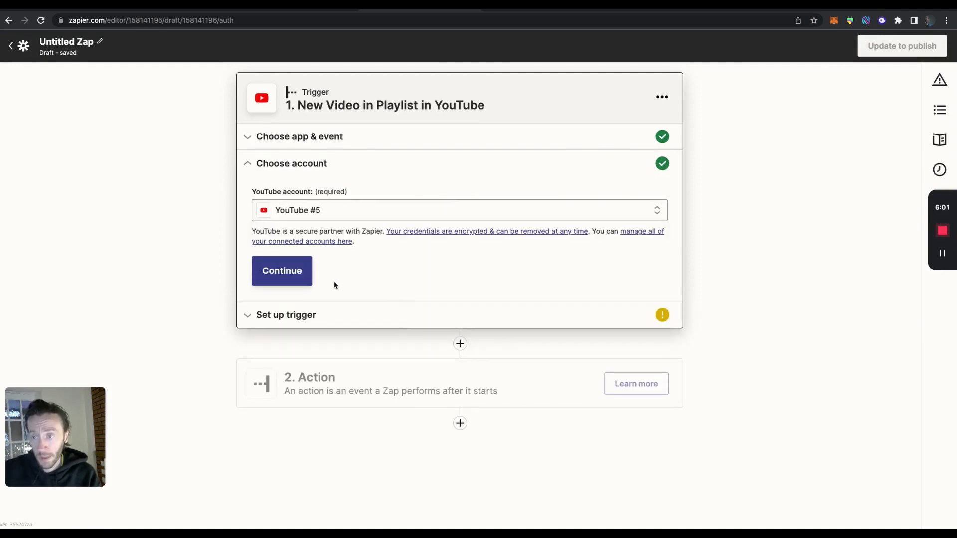
click(307, 278)
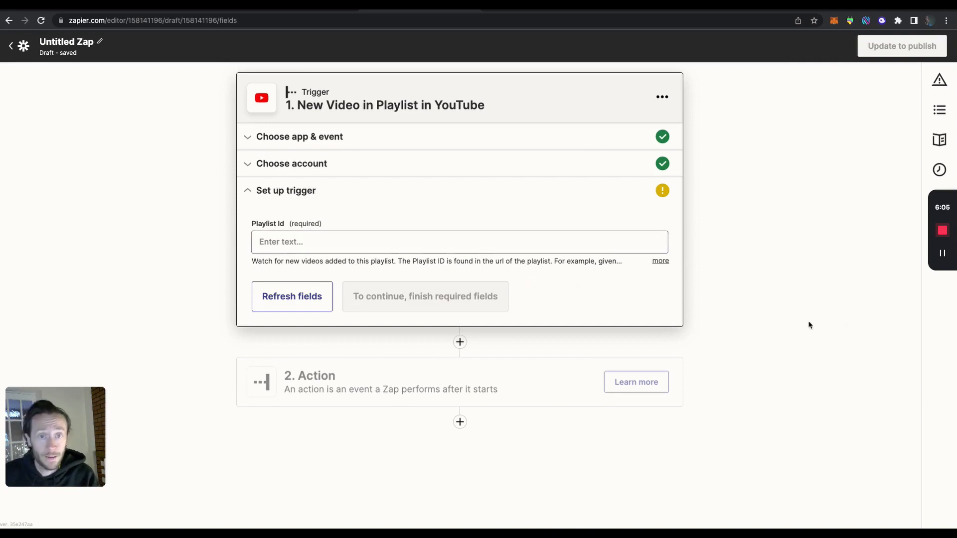
Copy the playlist ID from the URL of the "For editor x tutorial" playlist on YouTube.
click(566, 12)
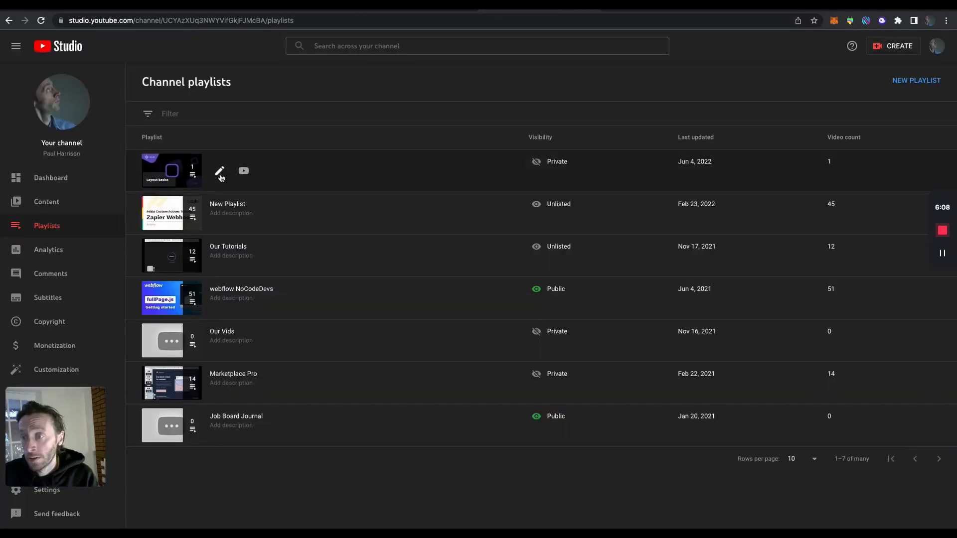
click(220, 172)
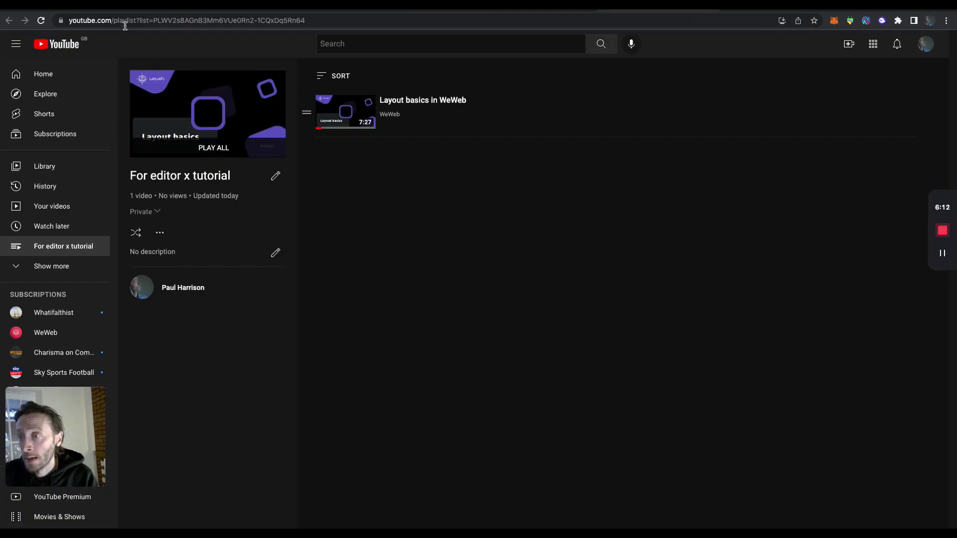
drag(326, 19, 145, 15)
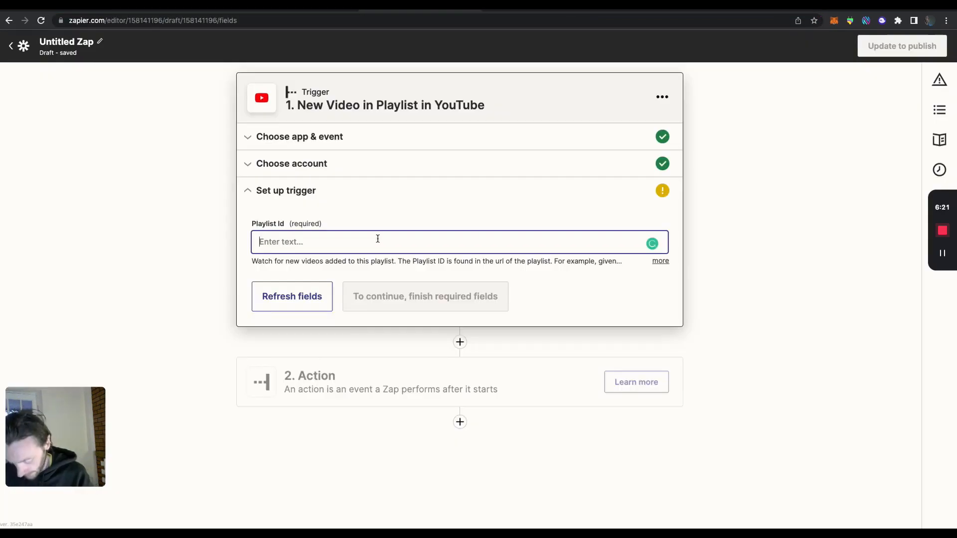
Set the trigger's playlist ID to PLWV2s8AGnB3Mm6VUe0Rn2-1CQxDq5Rn64 and test the New Video in Playlist trigger.
text(PLWV2s8AGnB3Mm6VUe0Rn2-1CQxDq5Rn64)
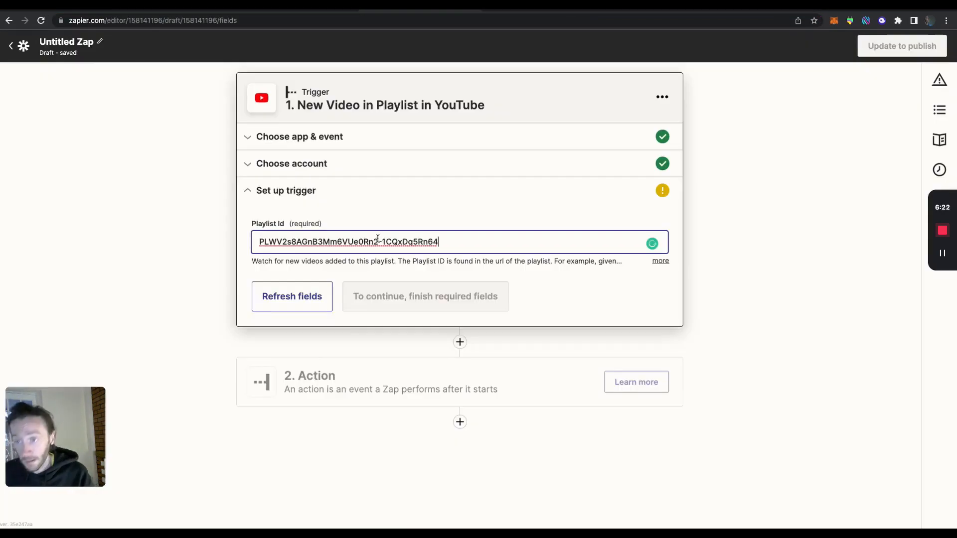
click(577, 299)
click(381, 297)
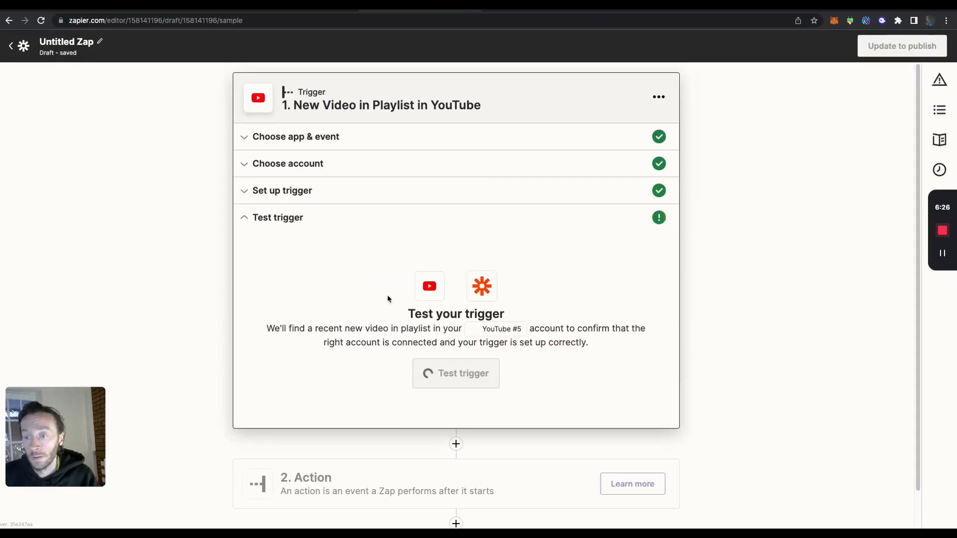
click(484, 385)
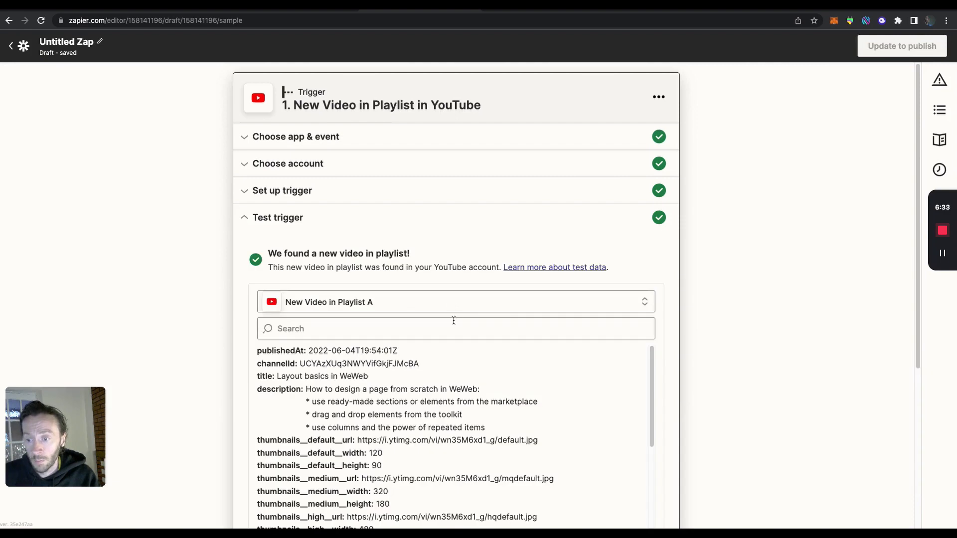
Check the "For editor x tutorial" playlist on YouTube against the trigger's test record, and continue the Zap in Zapier to its action setup.
click(516, 14)
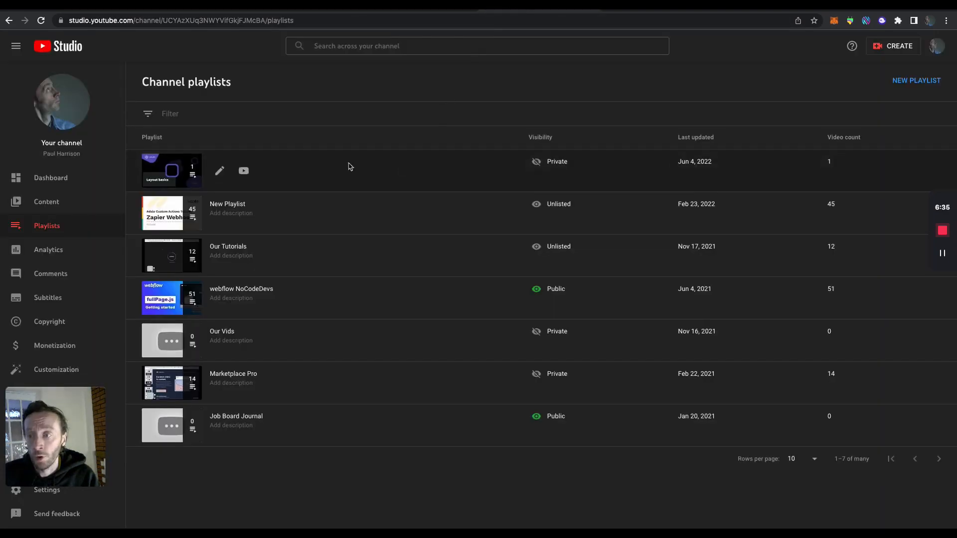
click(633, 7)
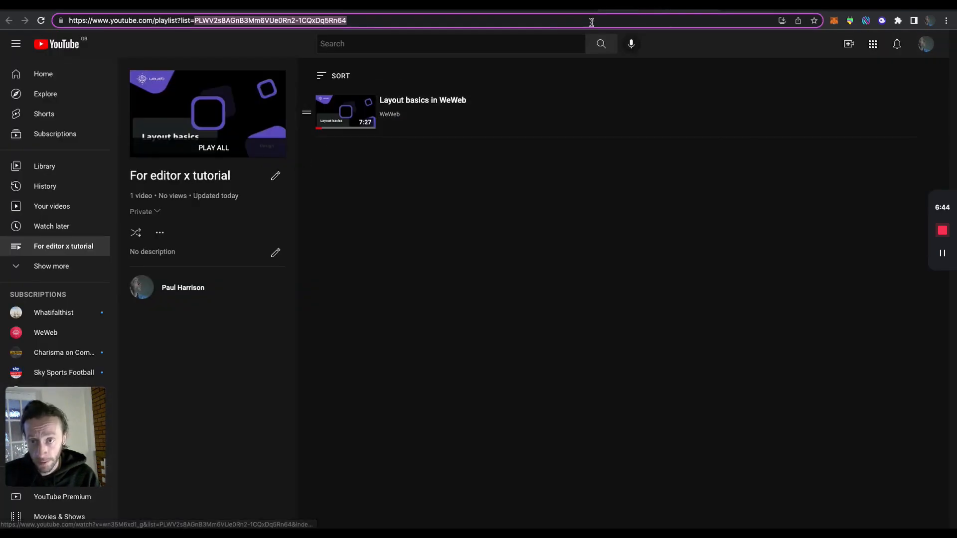
click(566, 7)
click(428, 10)
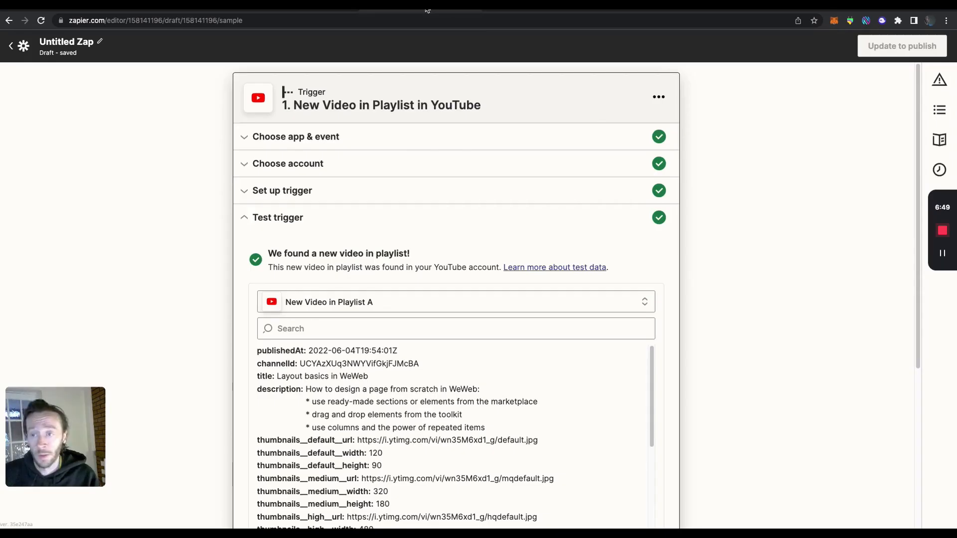
scroll(777, 203, down, 5)
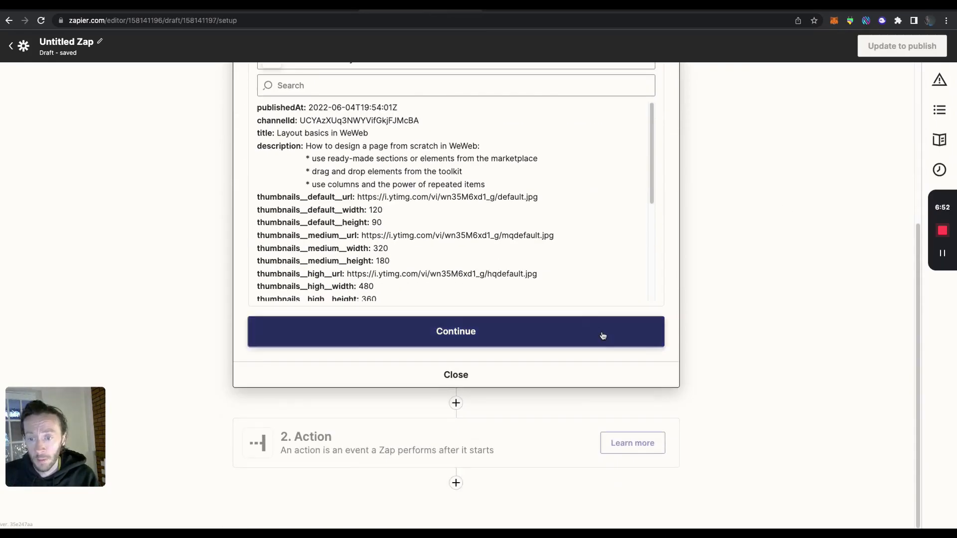
click(602, 334)
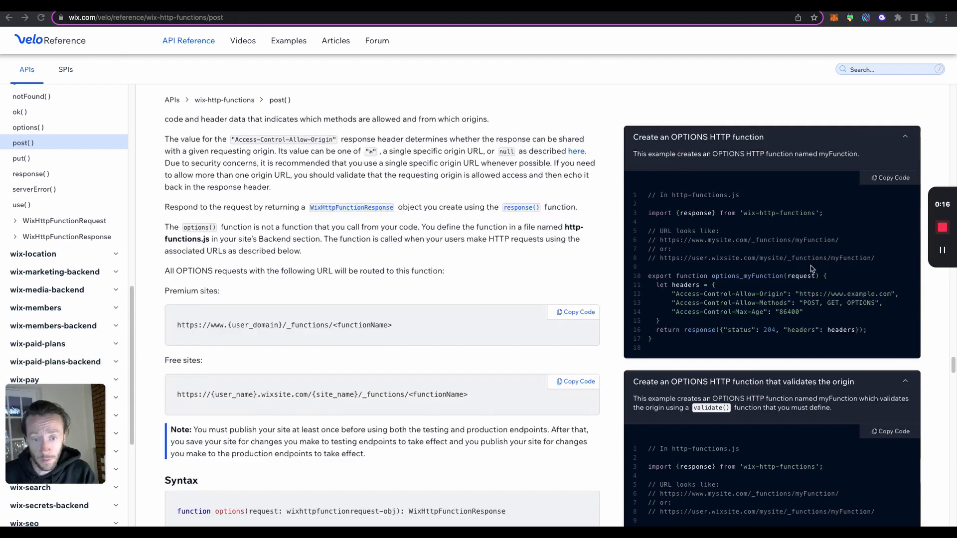
Find the POST HTTP function example that inserts into a collection in the Velo reference and copy its code.
scroll(812, 269, down, 3)
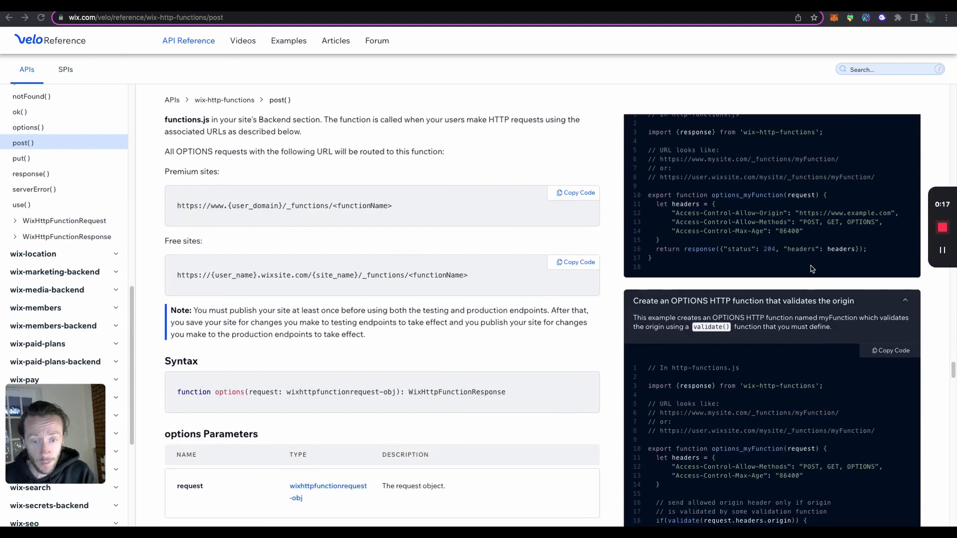
scroll(813, 269, up, 2)
scroll(811, 269, up, 1)
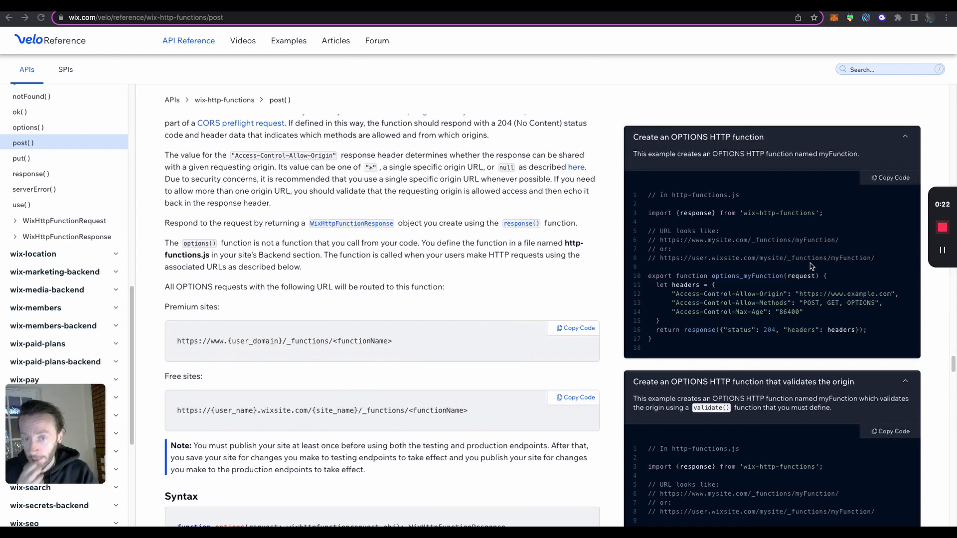
scroll(811, 267, up, 1)
scroll(811, 266, down, 10)
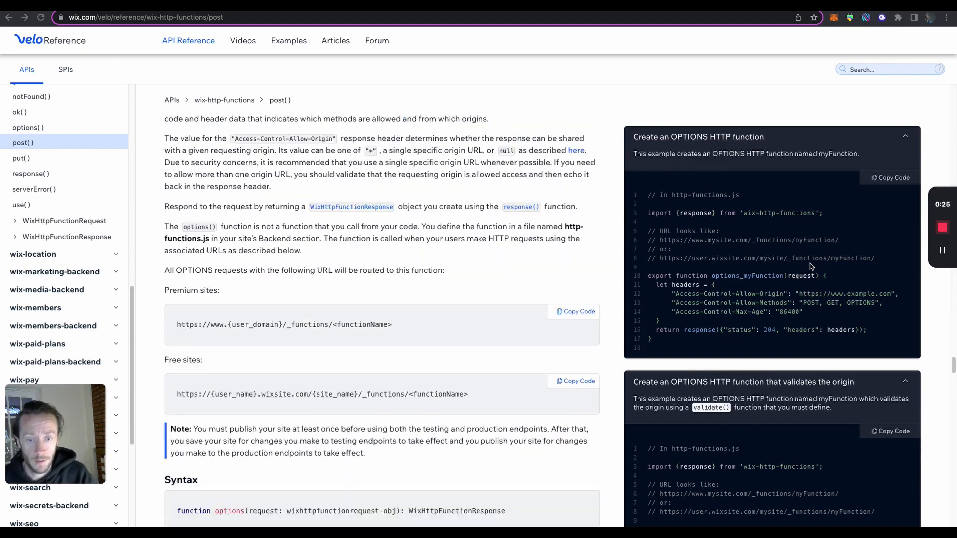
scroll(811, 266, down, 10)
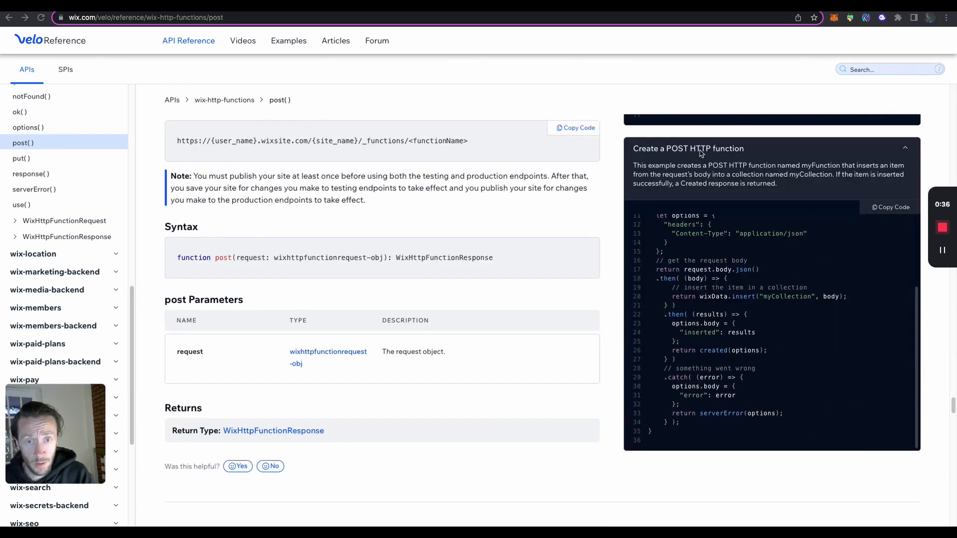
click(884, 209)
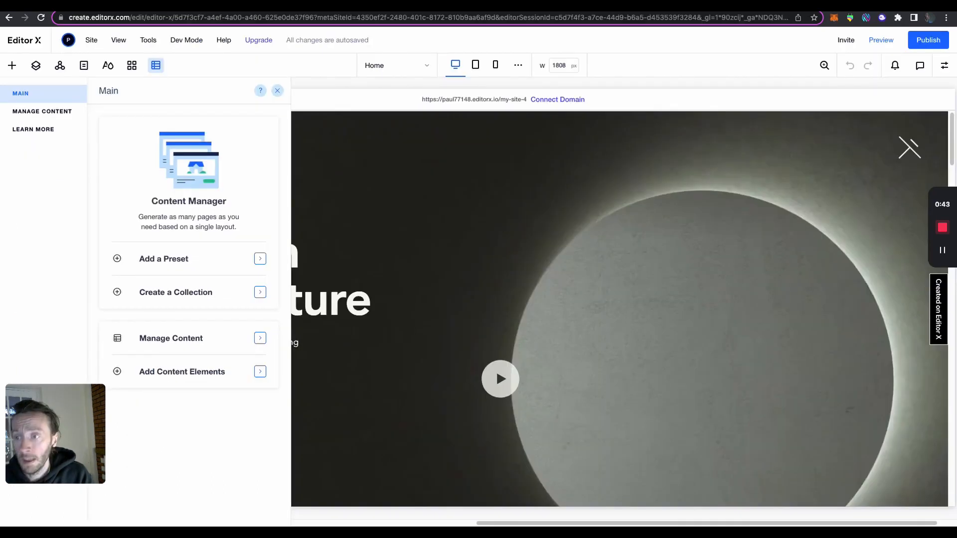
Switch to Editor X, turn on Velo Dev Mode and add a new file to the site's public code.
mouse_move(192, 40)
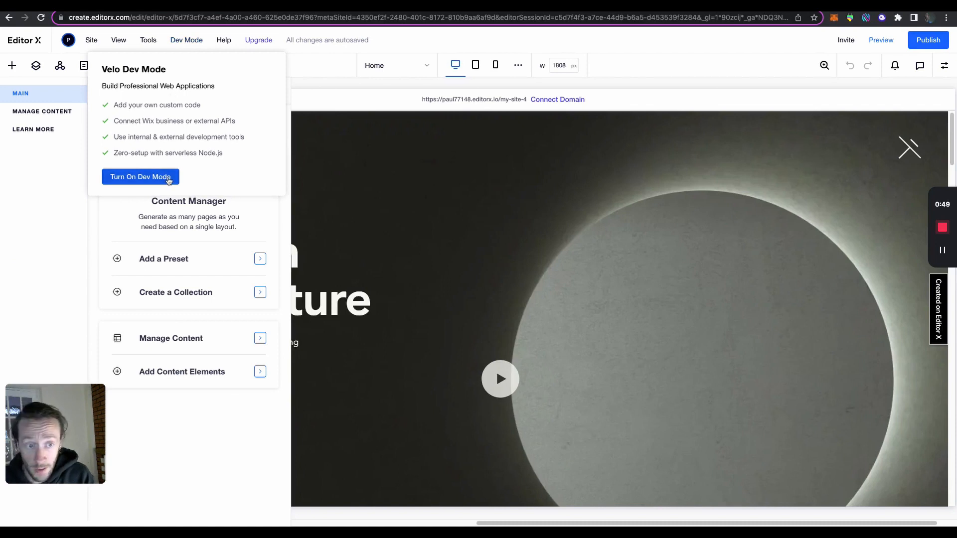
click(169, 179)
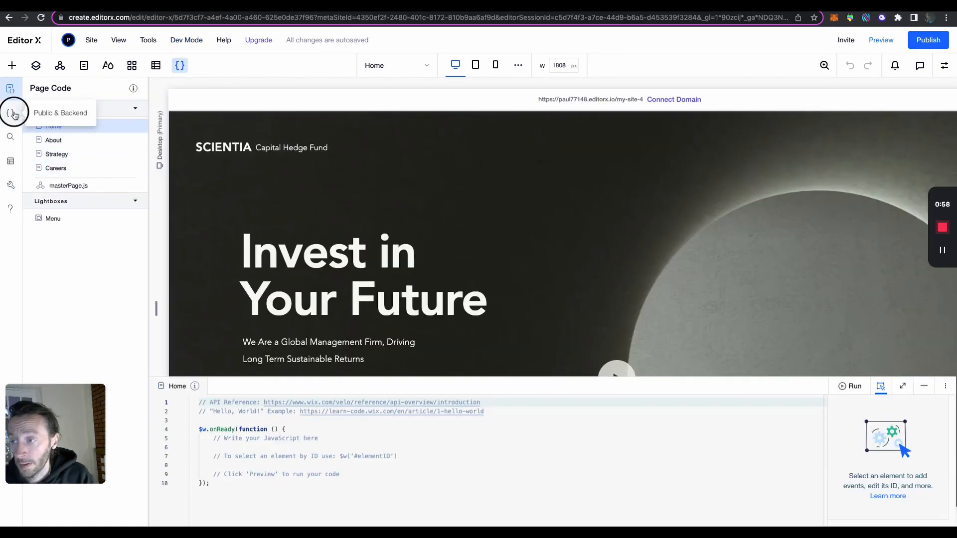
click(14, 115)
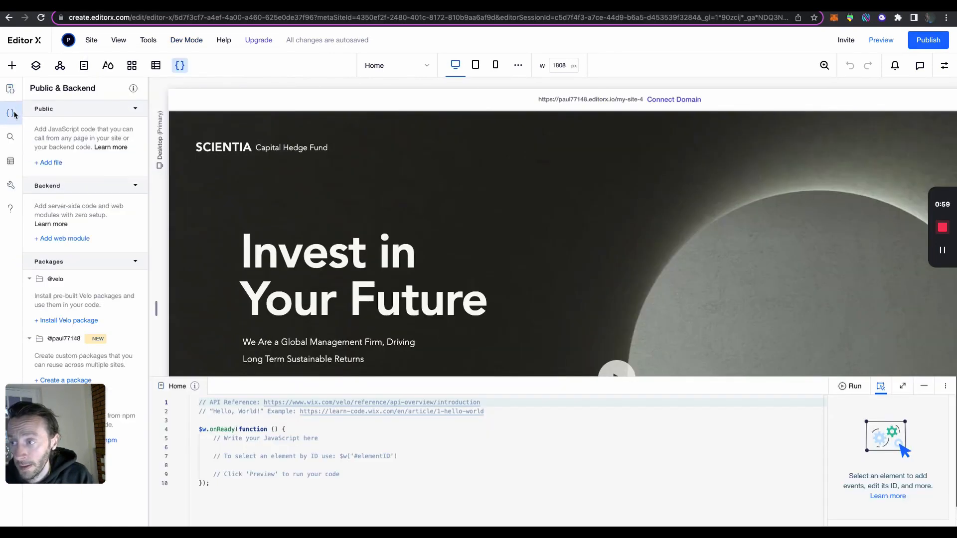
click(56, 164)
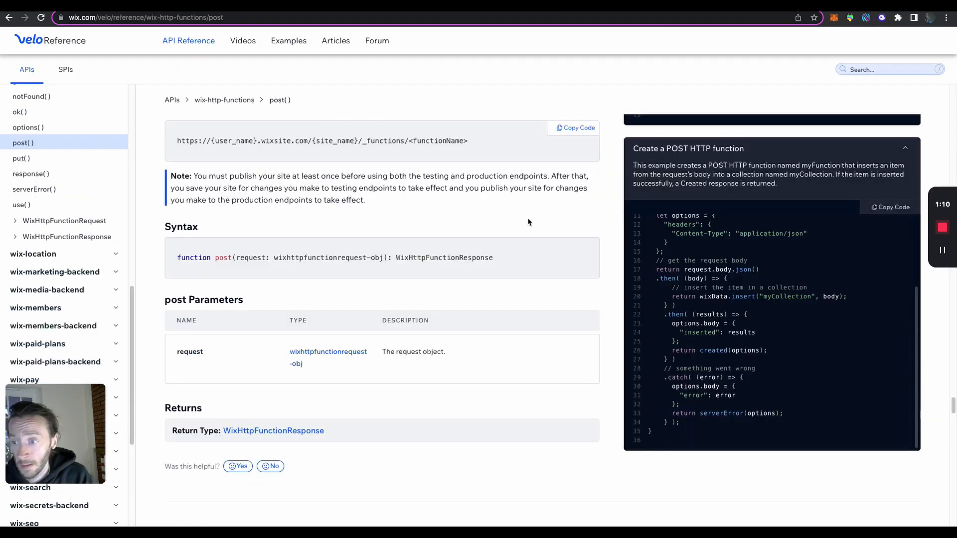
Switch to the Velo reference and copy the required file name http-functions.js from the get() description.
scroll(528, 222, up, 10)
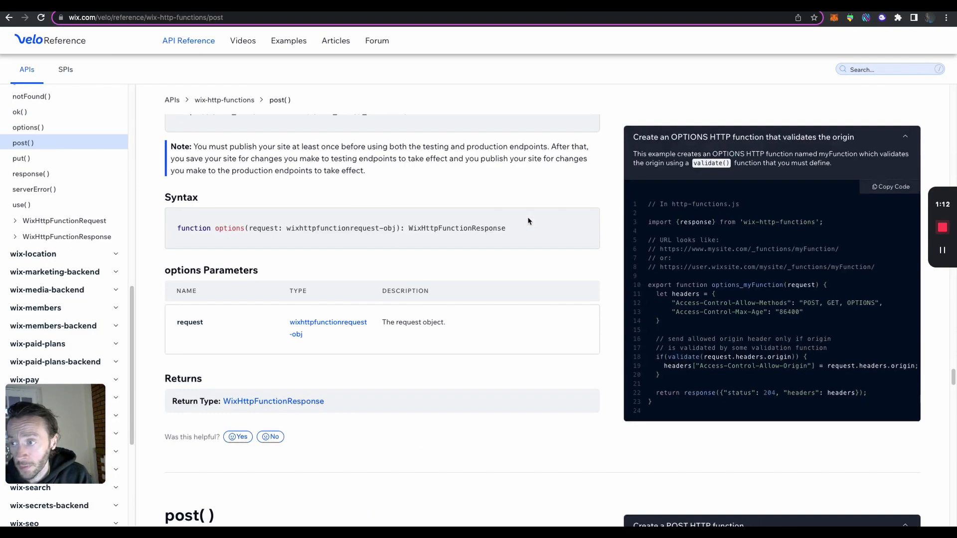
scroll(529, 222, up, 10)
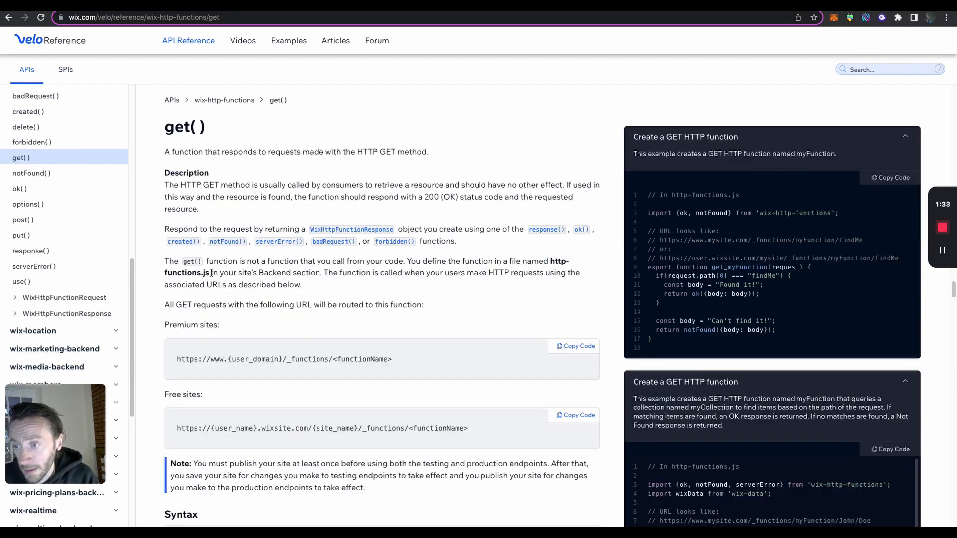
drag(211, 273, 551, 260)
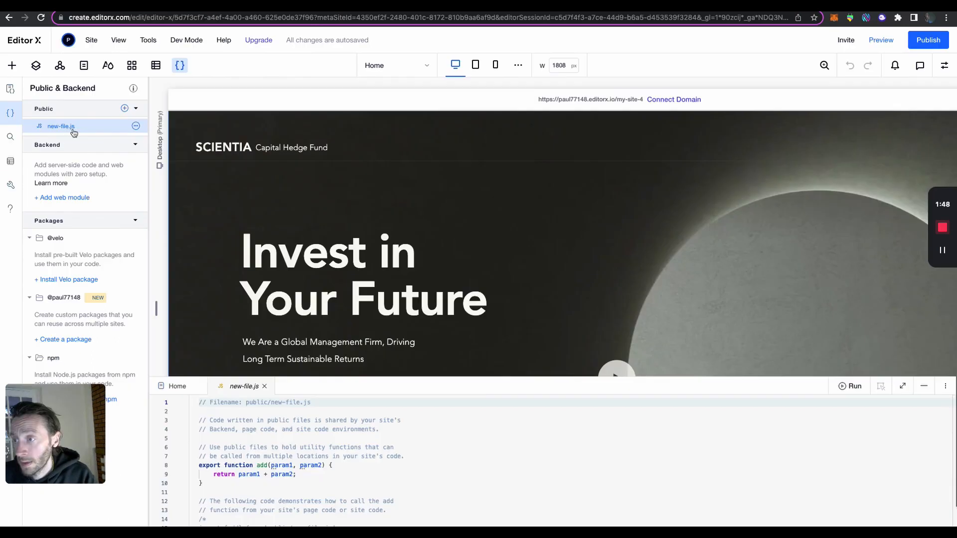
Switch to Editor X and rename the new public file as http-functions.js.
click(135, 126)
click(169, 129)
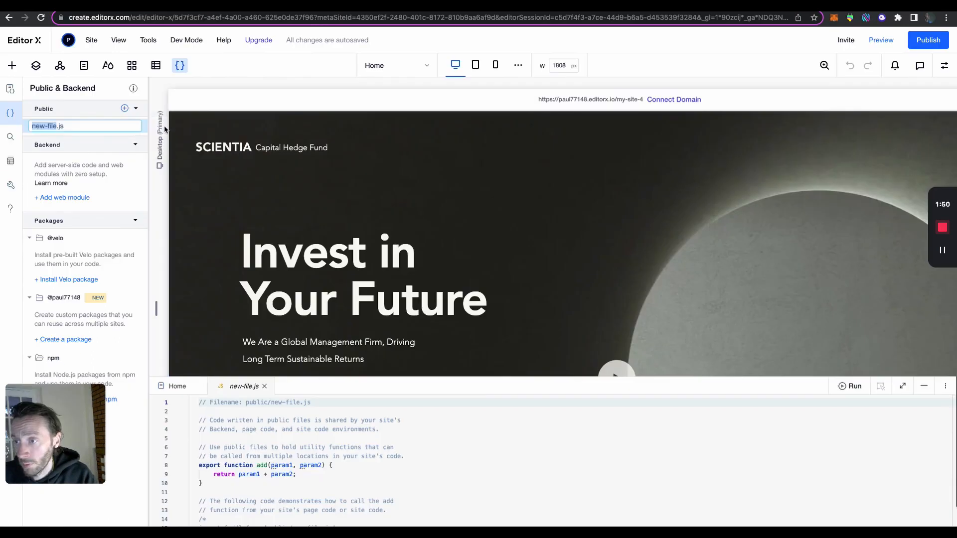
key(ctrl+v)
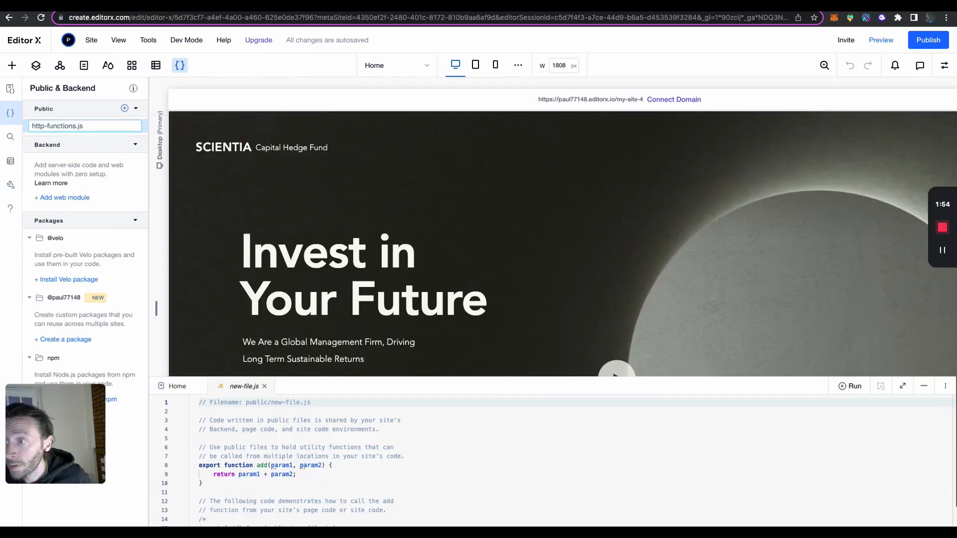
key(Return)
Copy the POST HTTP function example that inserts into myCollection from the Velo reference and paste it at the end of http-functions.js in Editor X.
scroll(453, 471, down, 3)
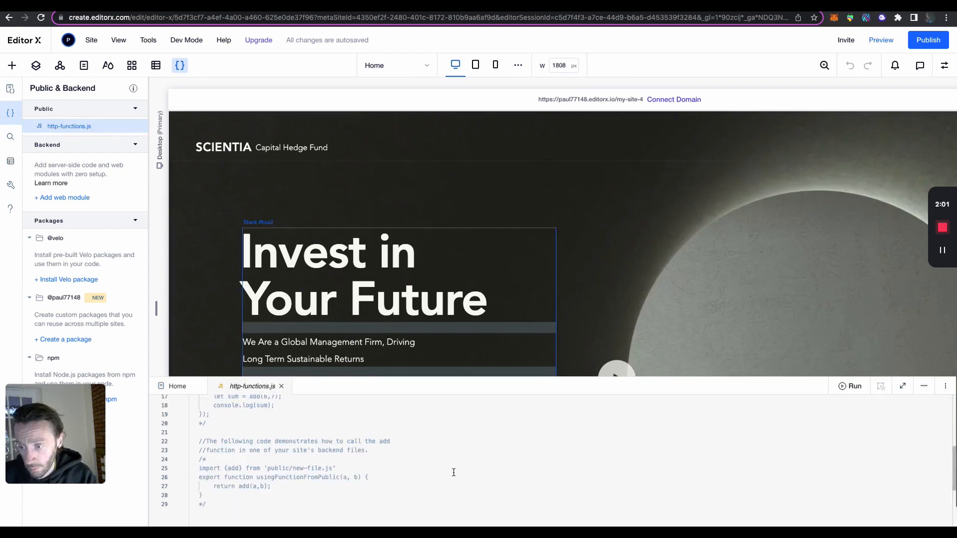
scroll(453, 471, up, 4)
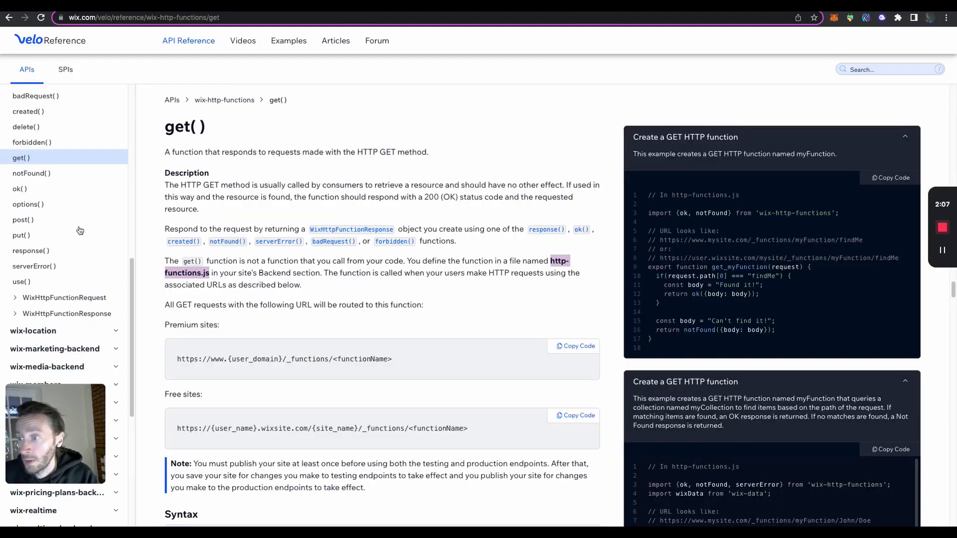
click(25, 220)
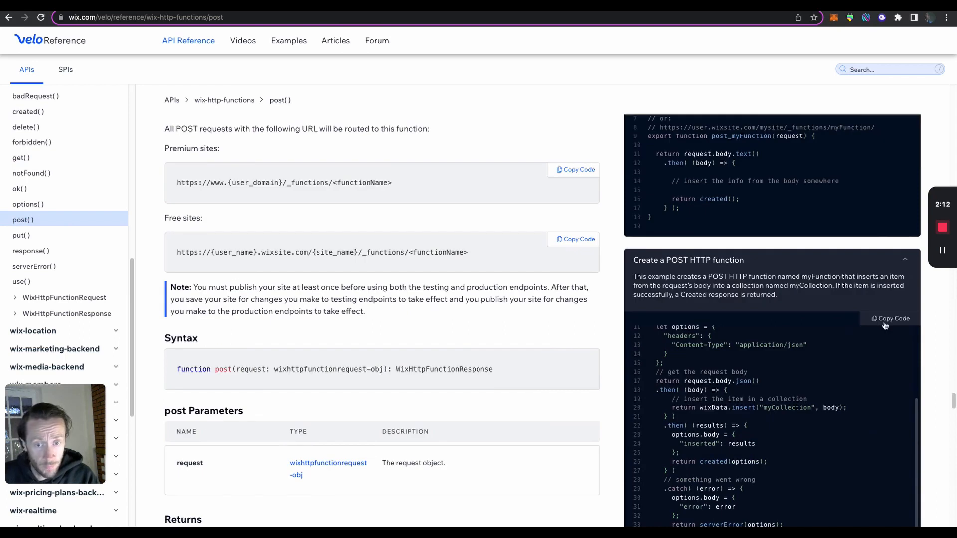
click(885, 322)
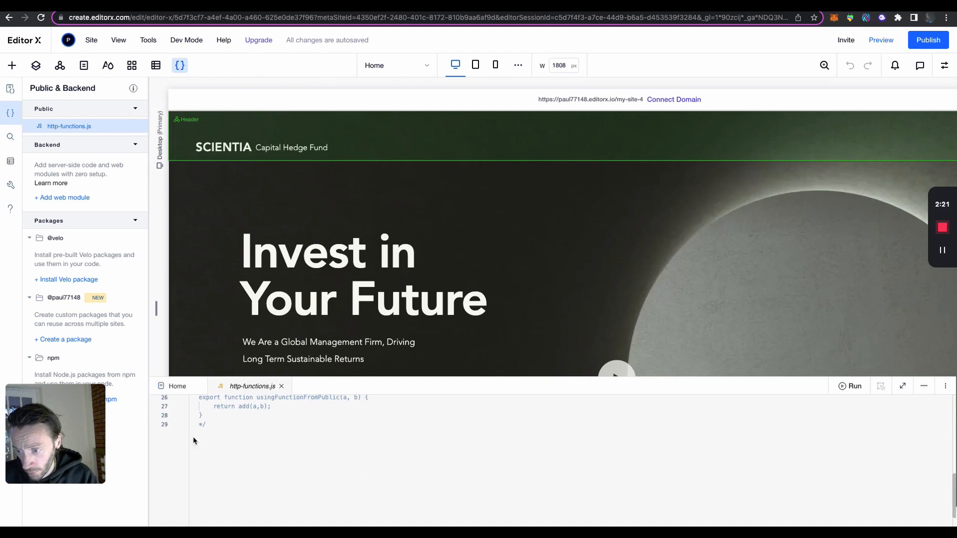
click(195, 440)
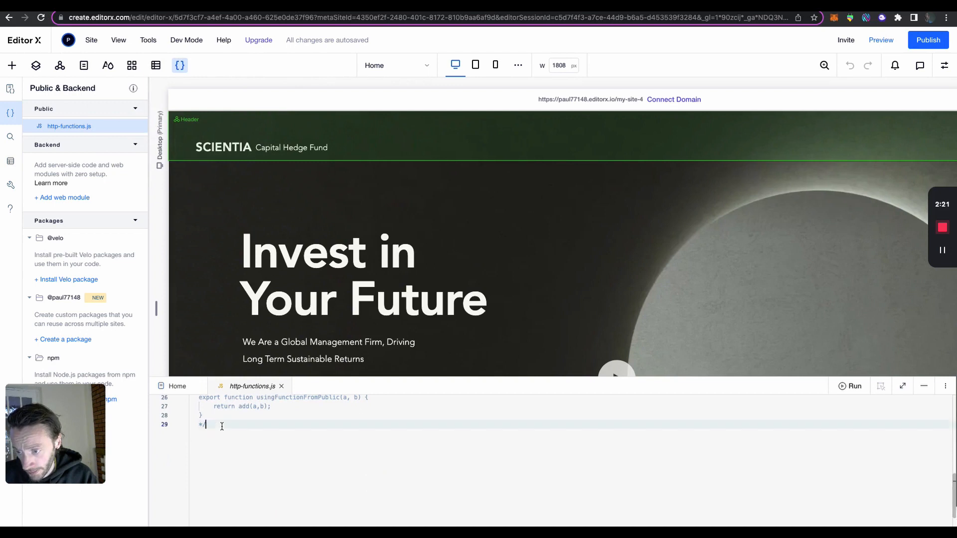
key(ctrl+v)
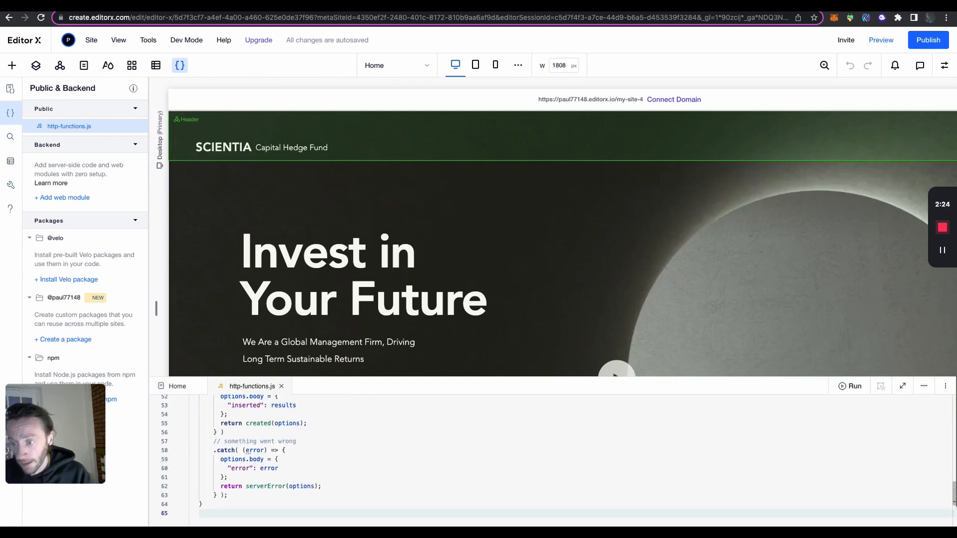
Delete the placeholder collection name myCollection from the wixData.insert call in the pasted POST function.
scroll(316, 467, up, 4)
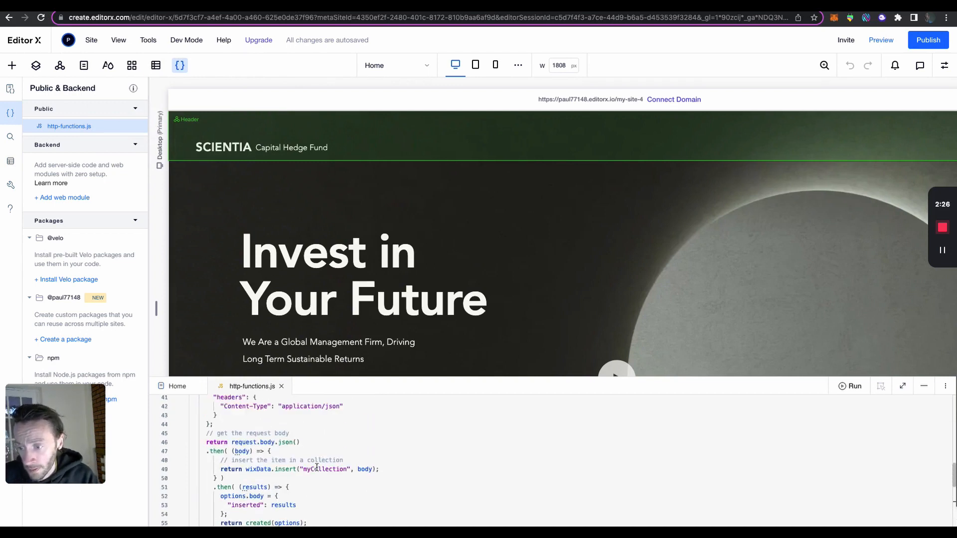
click(346, 469)
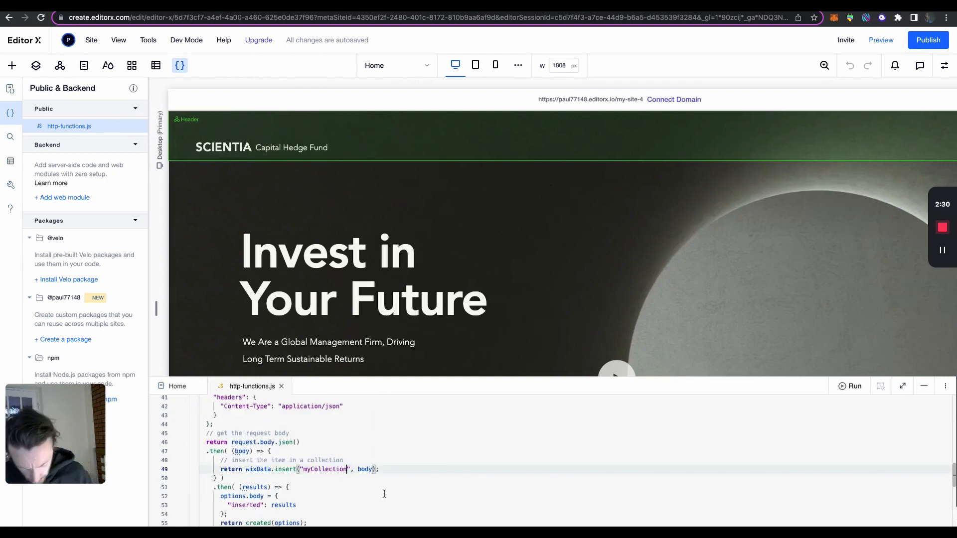
key(BackSpace)
key(BackSpace)
key(BackSpace)
key(BackSpace)
key(BackSpace)
key(BackSpace)
key(BackSpace)
key(BackSpace)
key(BackSpace)
key(BackSpace)
key(BackSpace)
key(BackSpace)
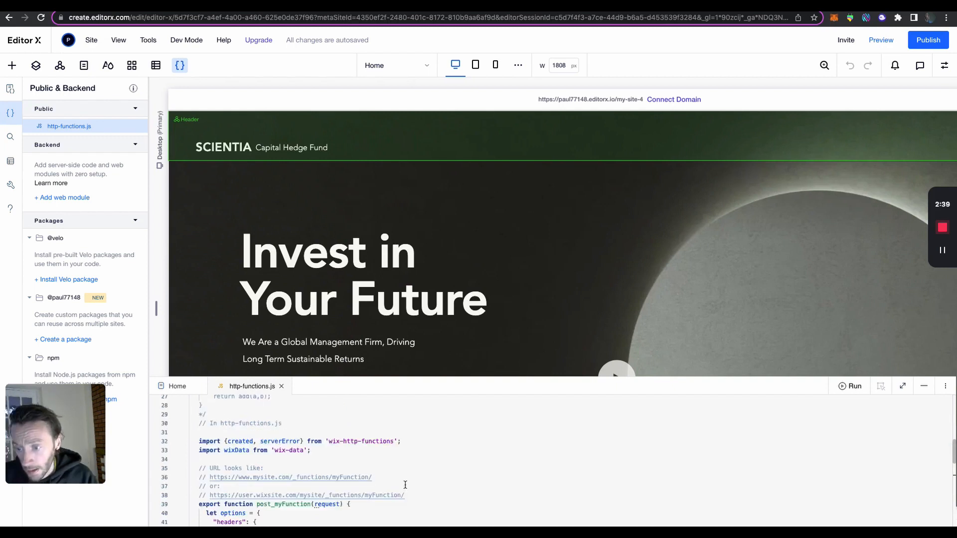
Rename the exported function post_myFunction in http-functions.js to post_myVideo.
scroll(405, 485, down, 4)
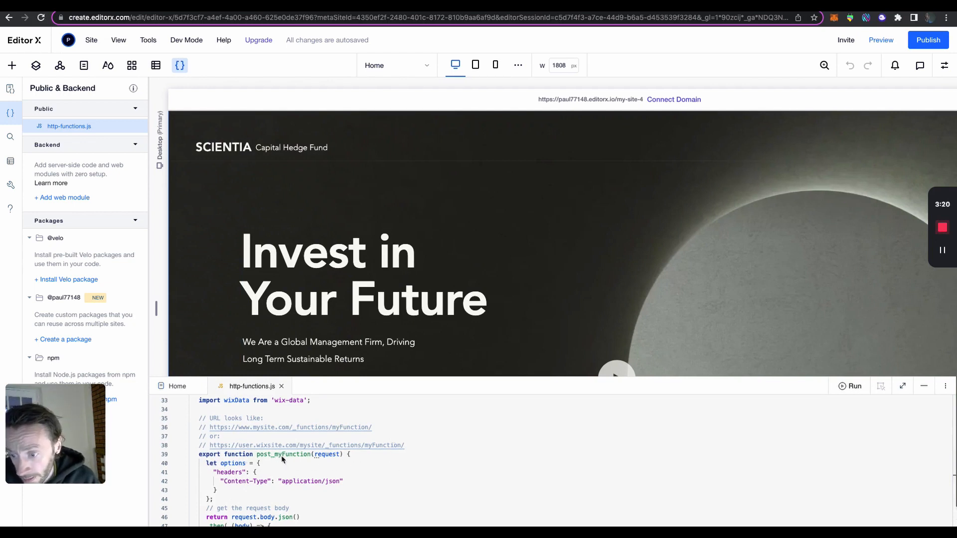
drag(310, 454, 282, 454)
text(Video)
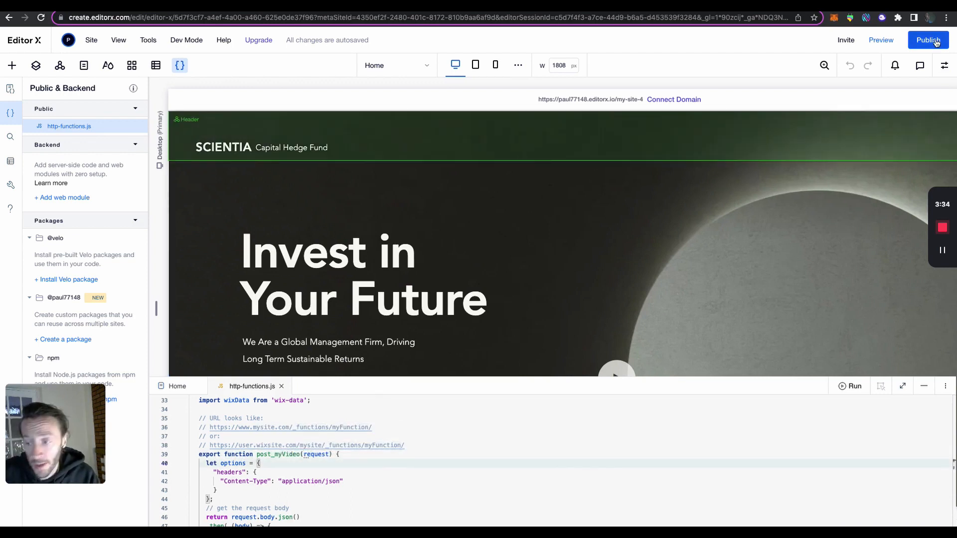
Publish the site under a free Editor X domain with the address ending video-tut.
click(936, 42)
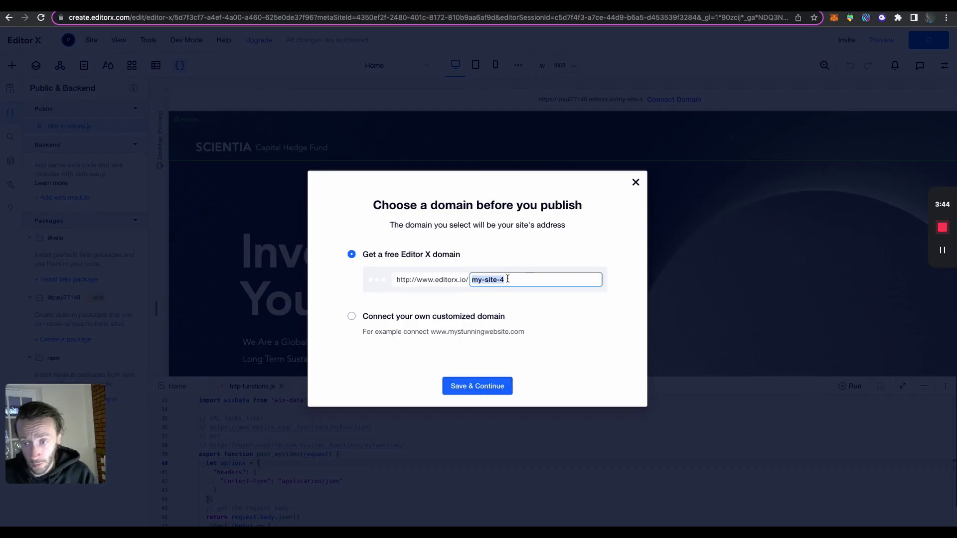
text(video)
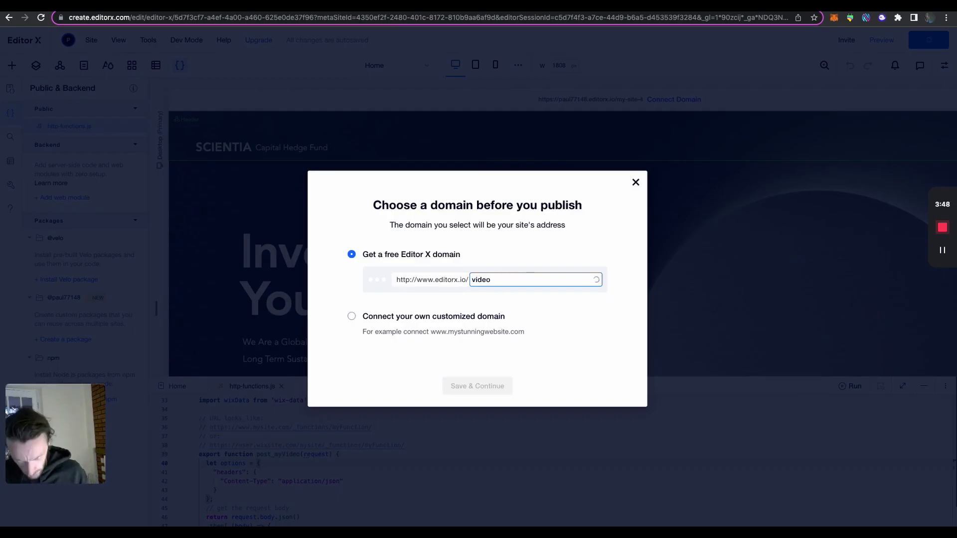
text(-bd)
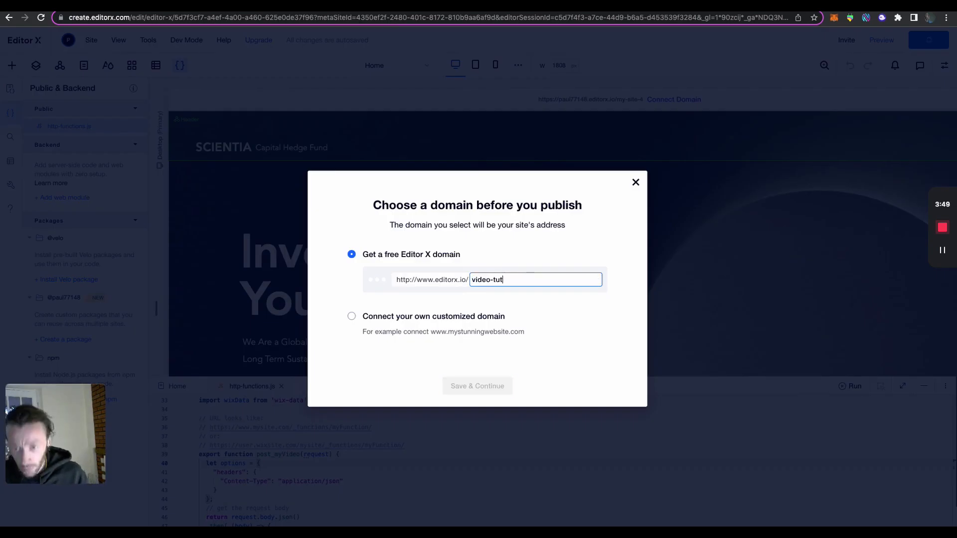
click(485, 391)
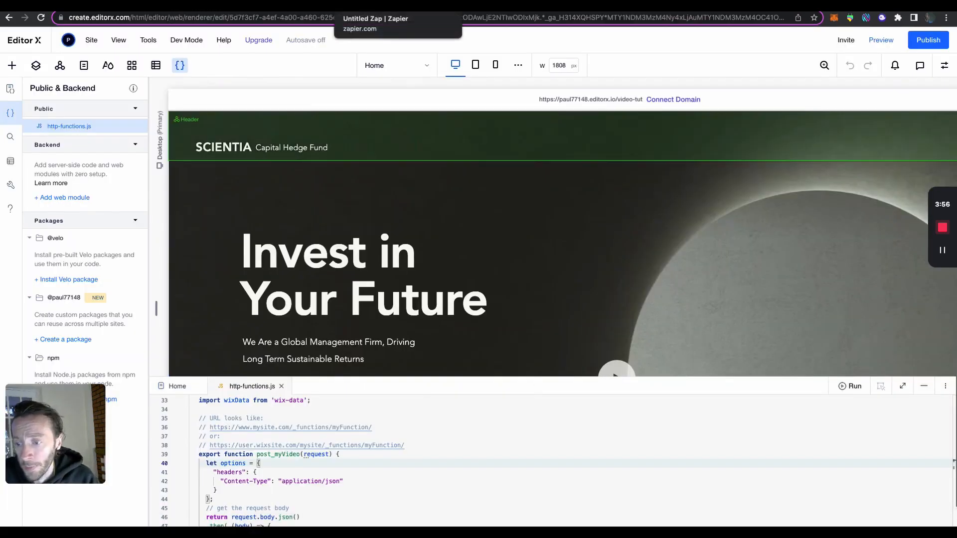
Switch to the Zapier draft and set the second step's action to Webhooks by Zapier with the POST event.
click(378, 6)
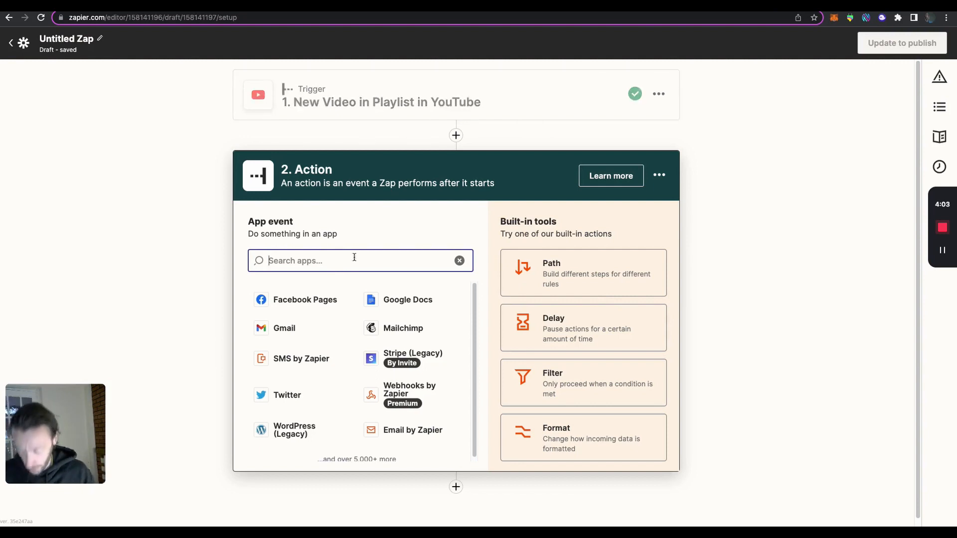
text(we)
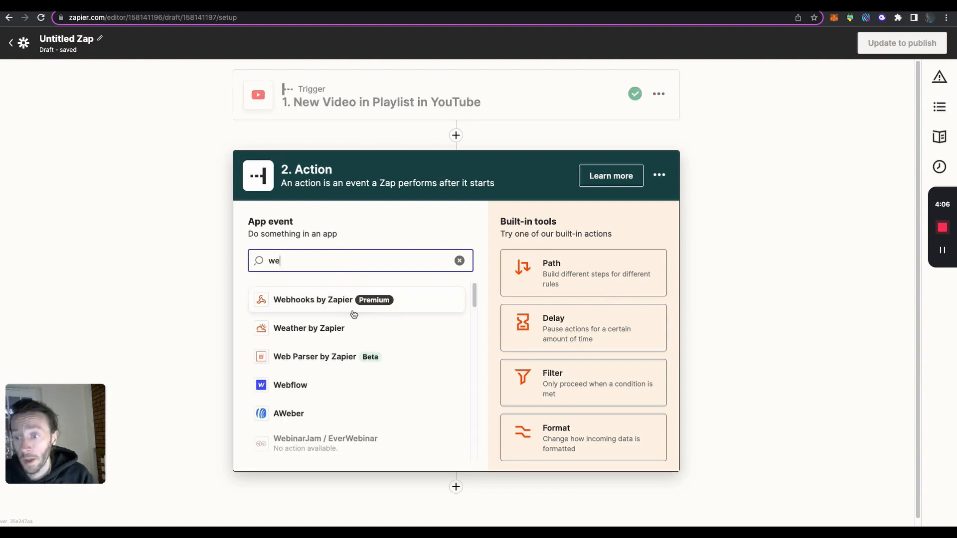
click(345, 306)
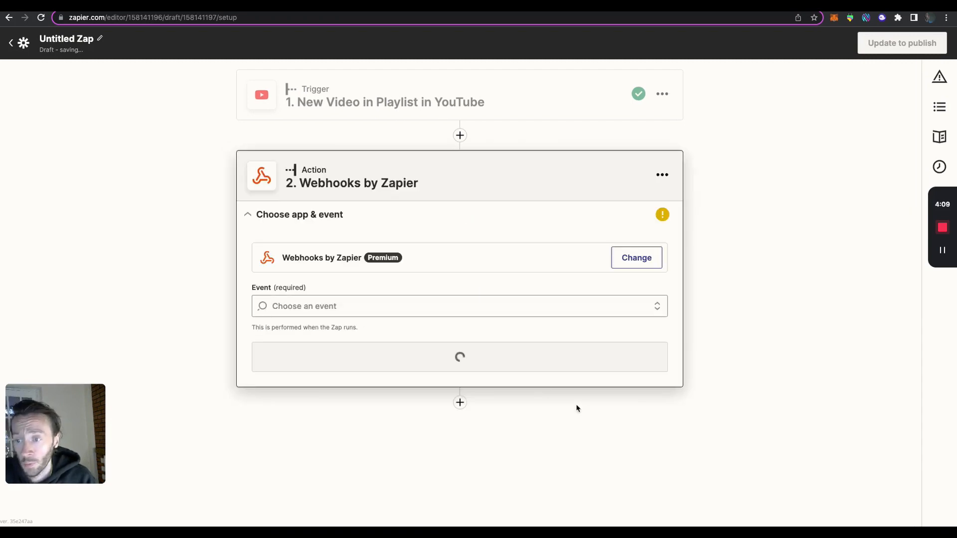
click(460, 305)
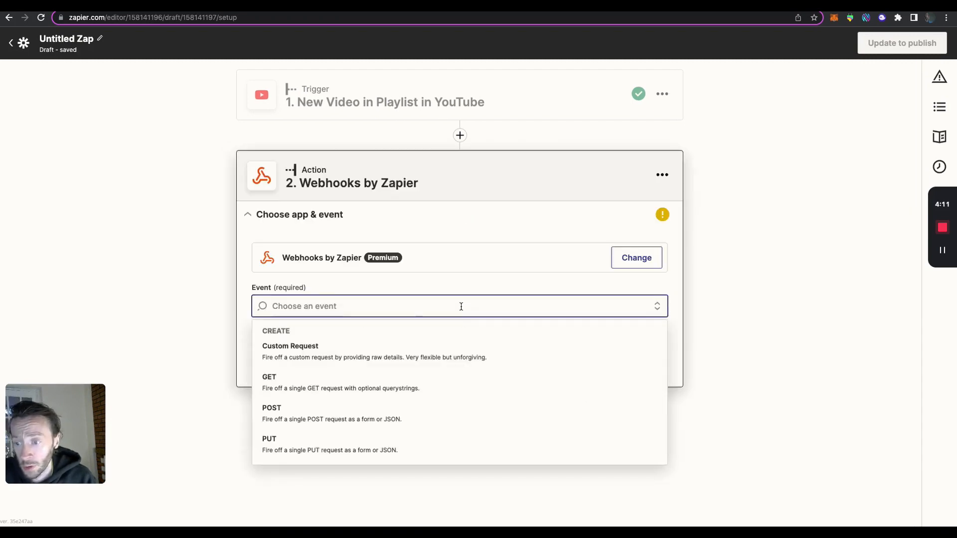
click(452, 414)
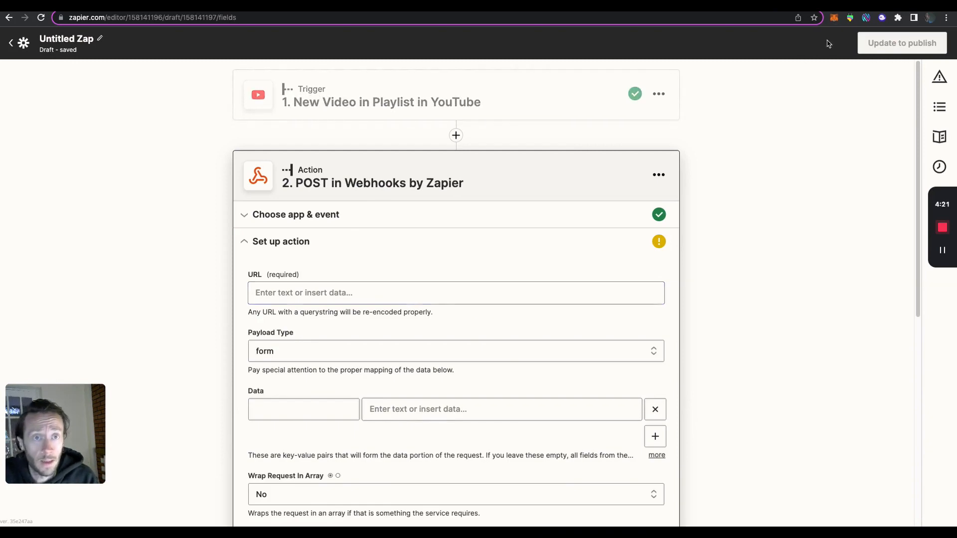
Copy the free-site endpoint URL from the Velo post() reference into the Zapier action's URL, replacing the <functionName> placeholder with myVideo.
click(852, 6)
scroll(393, 218, up, 15)
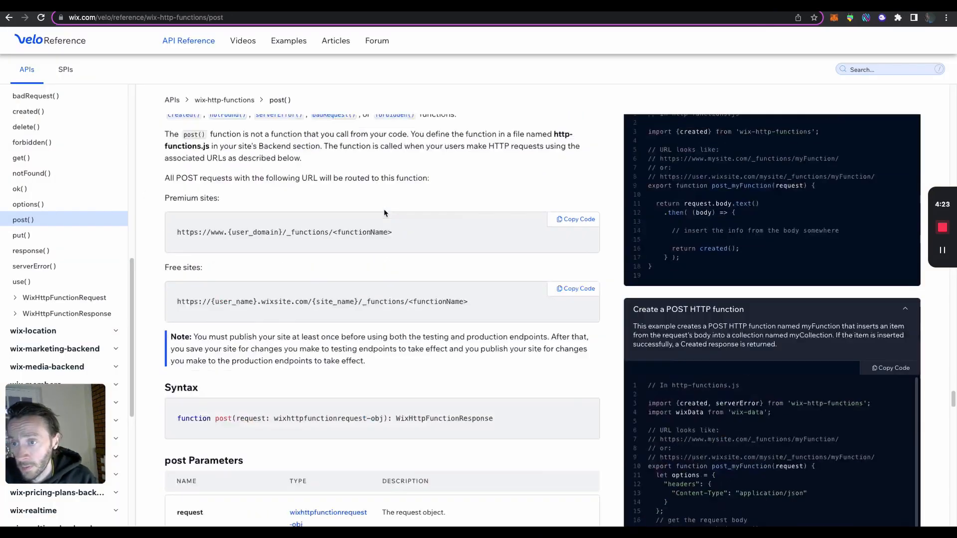
scroll(392, 218, down, 12)
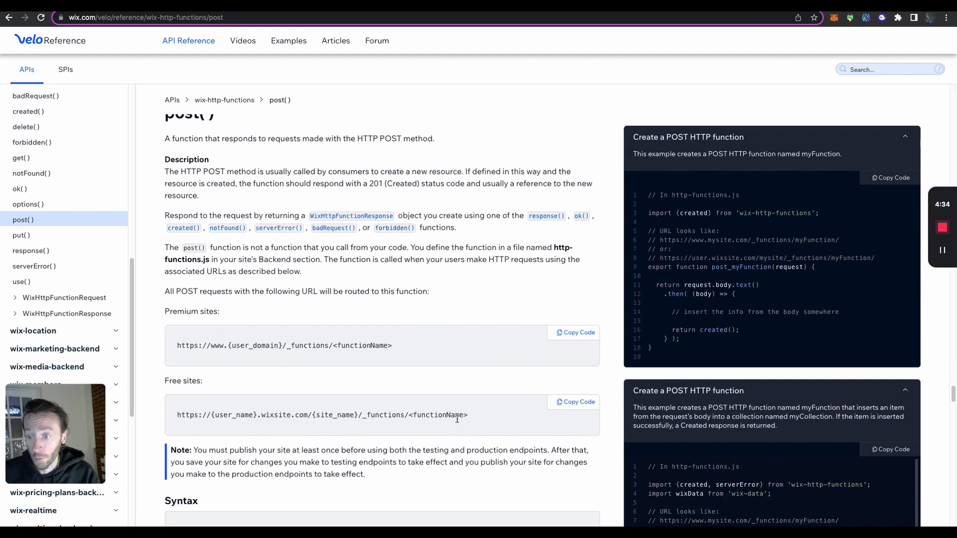
click(576, 402)
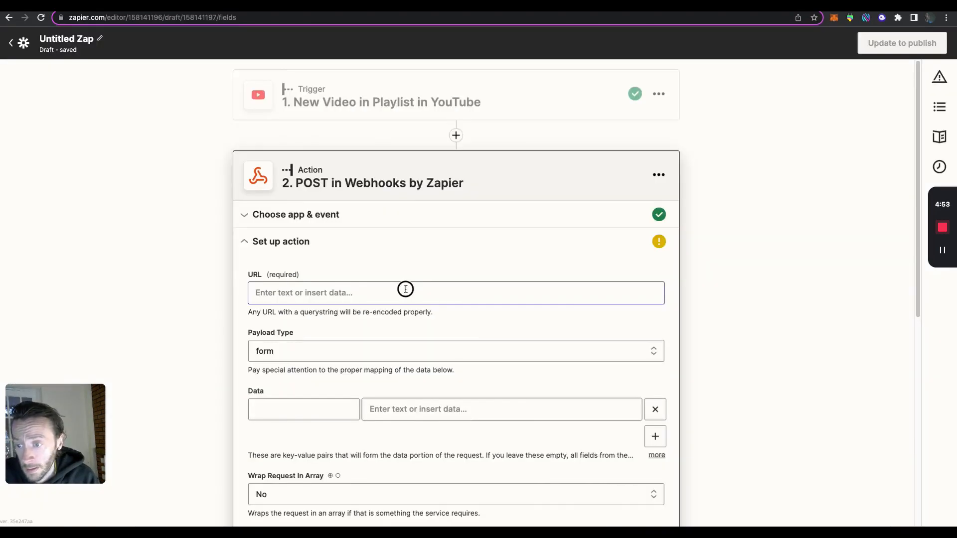
click(406, 289)
key(ctrl+v)
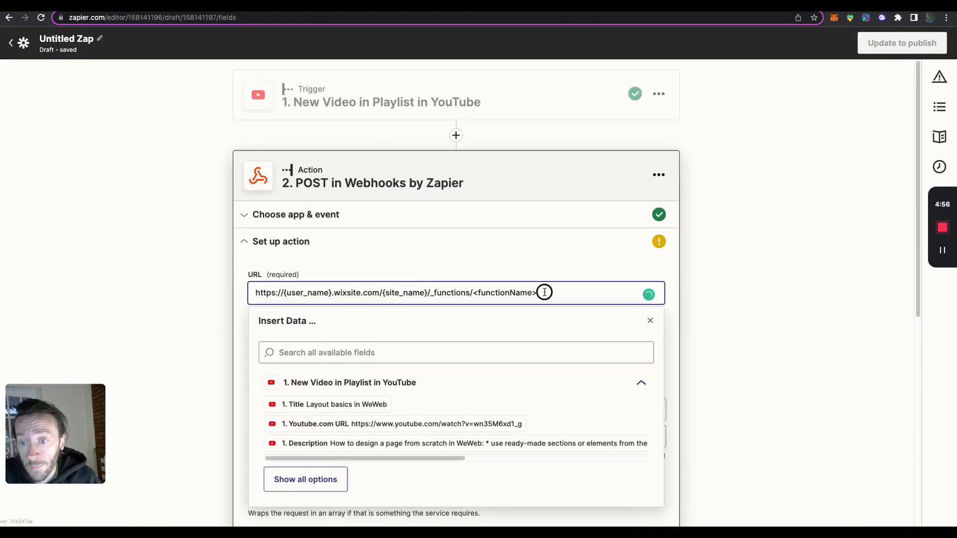
drag(545, 293, 475, 294)
text(myVideo)
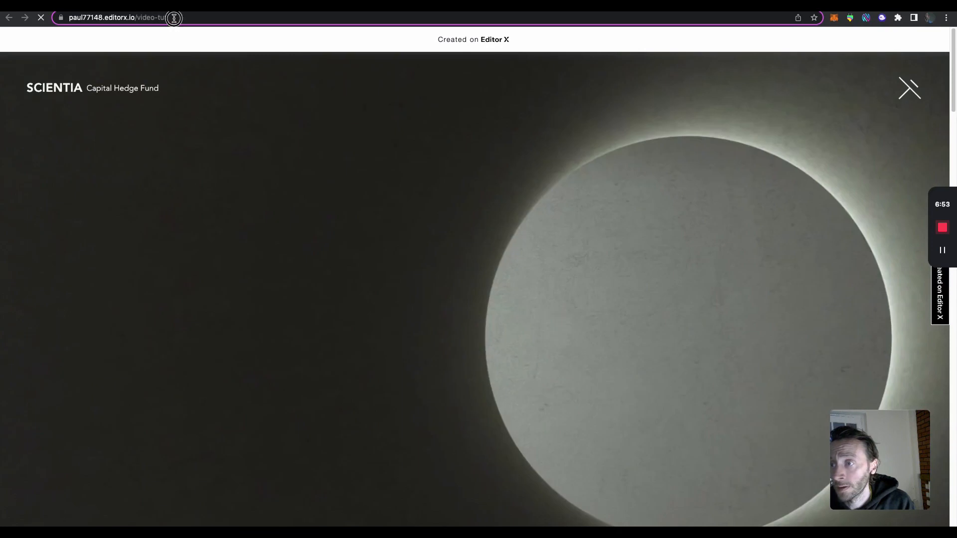
Replace {site_name} with video-tut and {user_name} with the account's user name in the webhook URL, copying both from the published site's address.
drag(169, 18, 138, 18)
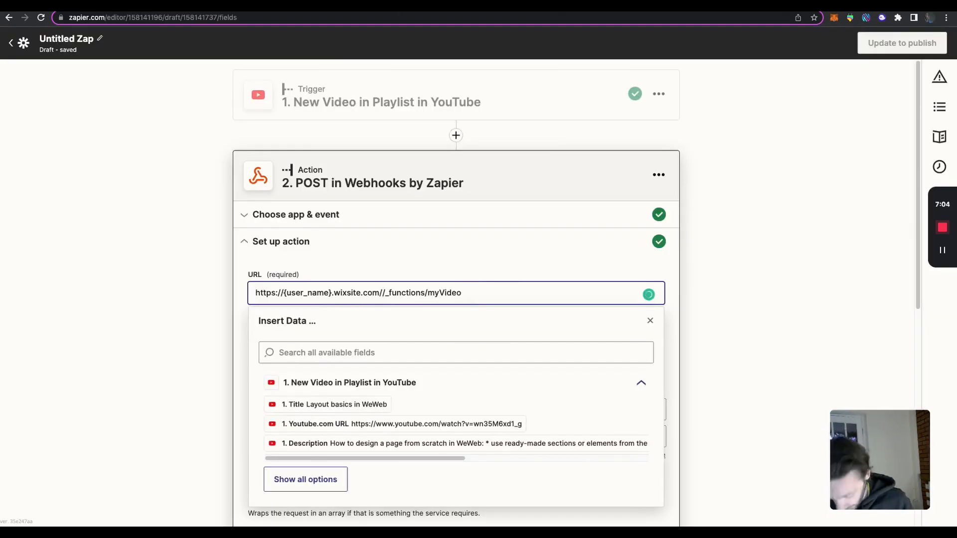
key(super+v)
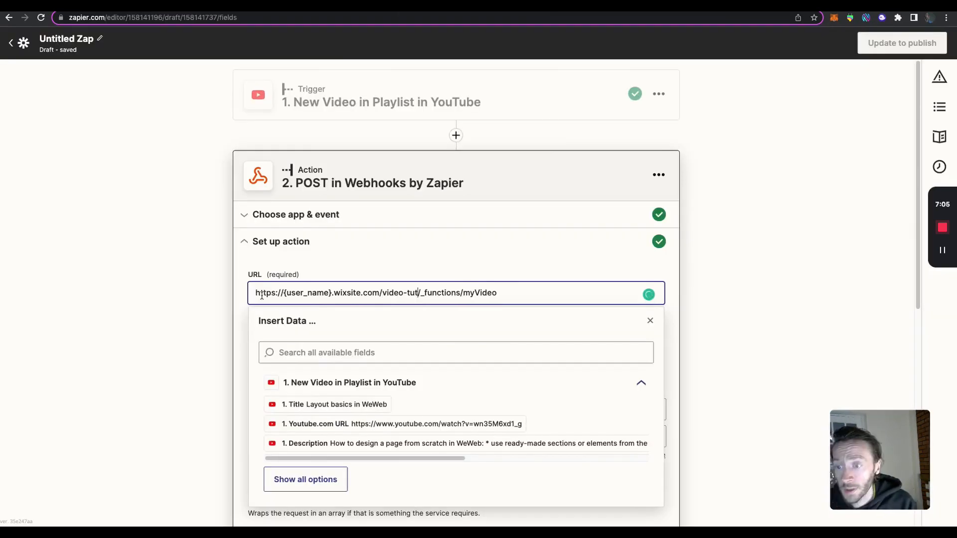
click(103, 6)
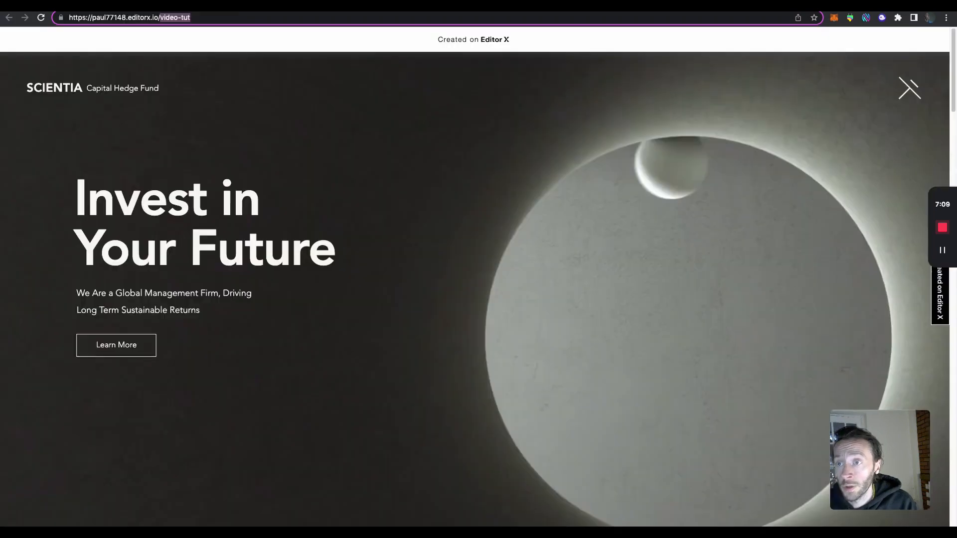
drag(125, 17, 95, 19)
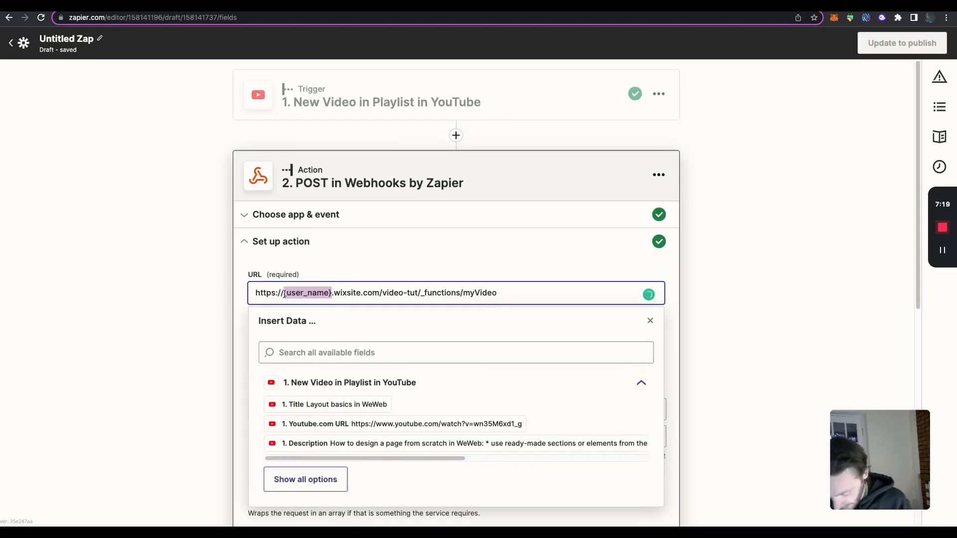
key(ctrl+v)
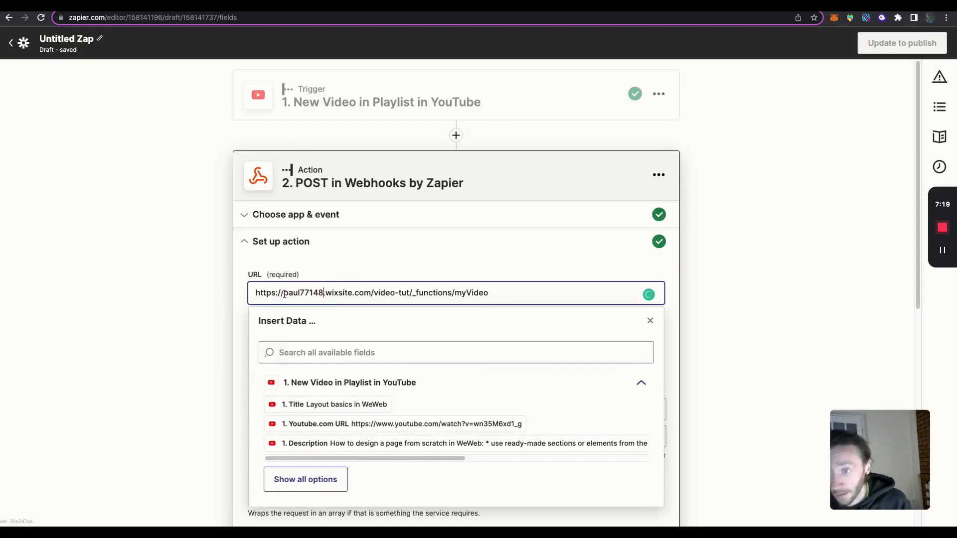
click(711, 307)
Set the POST webhook's payload type to json.
click(447, 355)
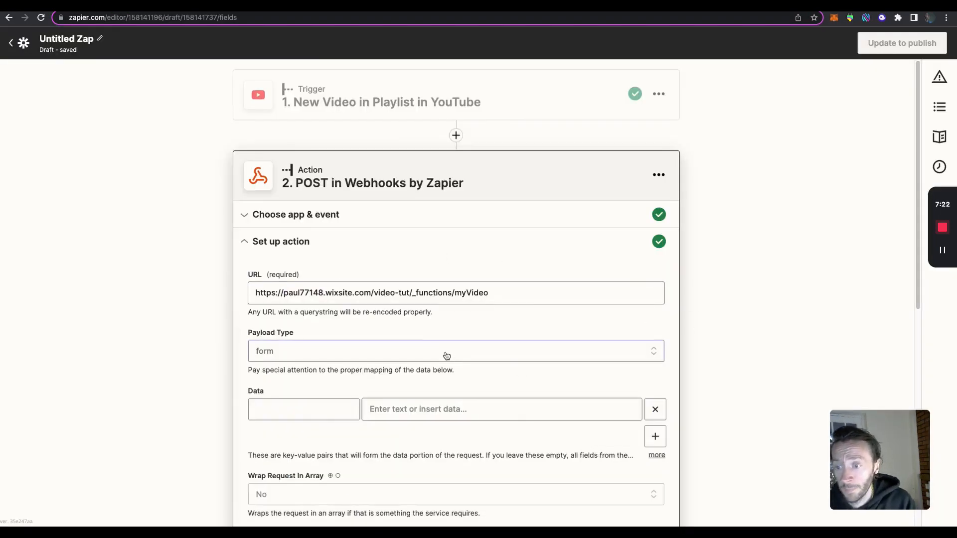
click(442, 494)
scroll(743, 305, down, 3)
click(329, 251)
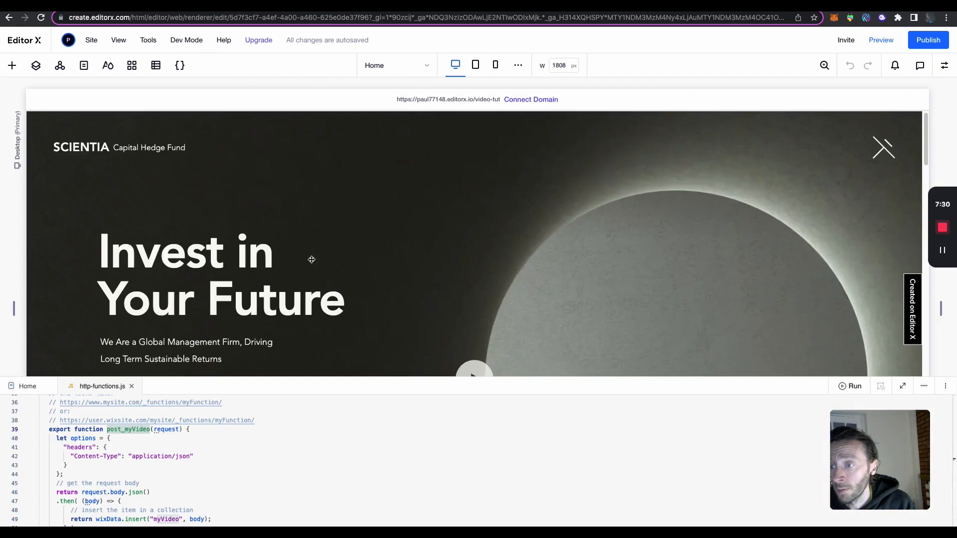
Switch to Editor X and open the videos collection in the Content Manager.
click(131, 65)
click(156, 65)
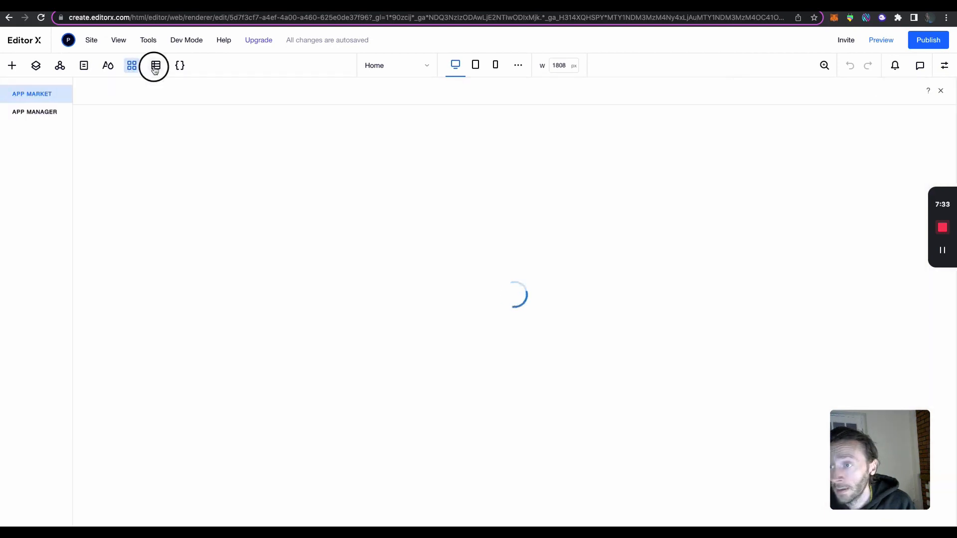
click(41, 111)
click(170, 151)
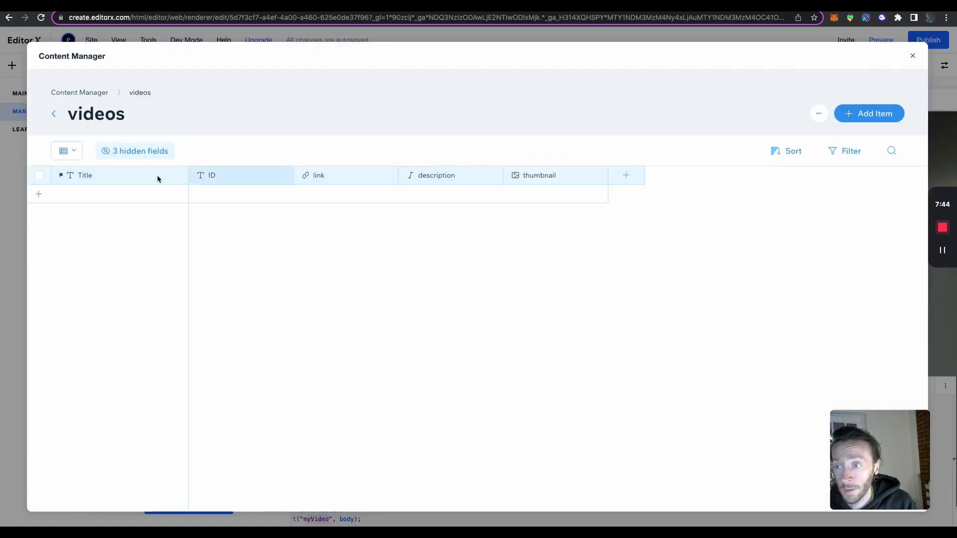
Copy the Title field's key from the videos collection and paste it in Zapier as the webhook's first data key, title.
click(120, 176)
click(117, 198)
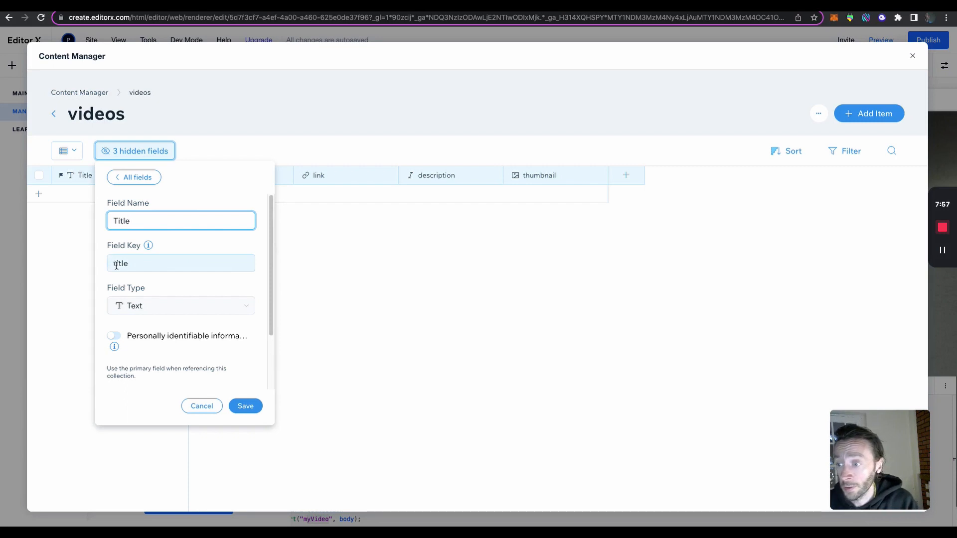
click(166, 263)
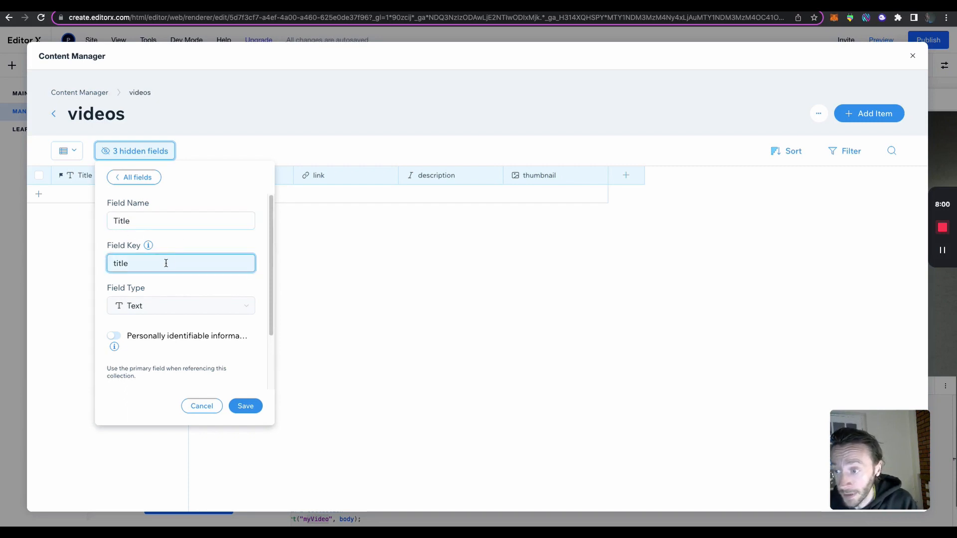
double_click(165, 261)
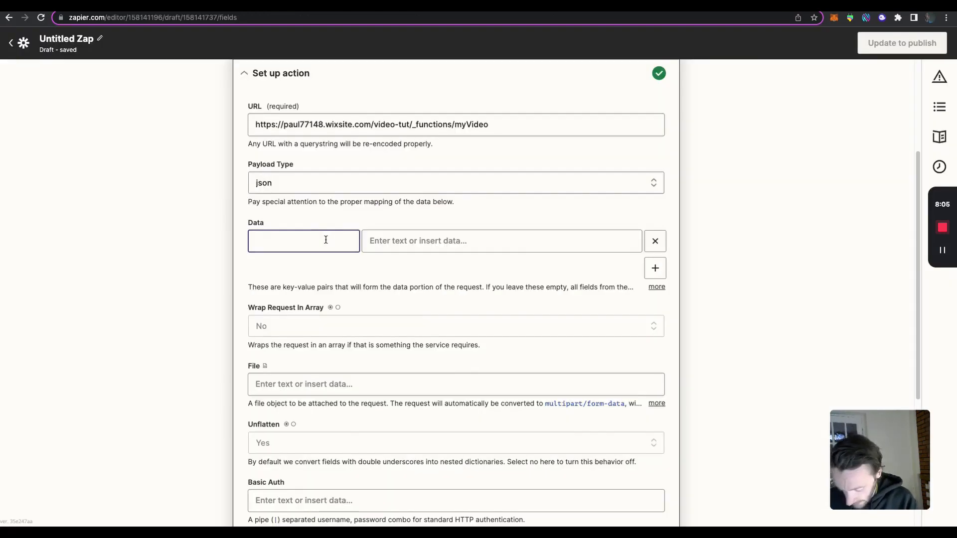
key(ctrl+v)
Add the data keys thumbnail, description and link below title in the webhook's data.
click(659, 267)
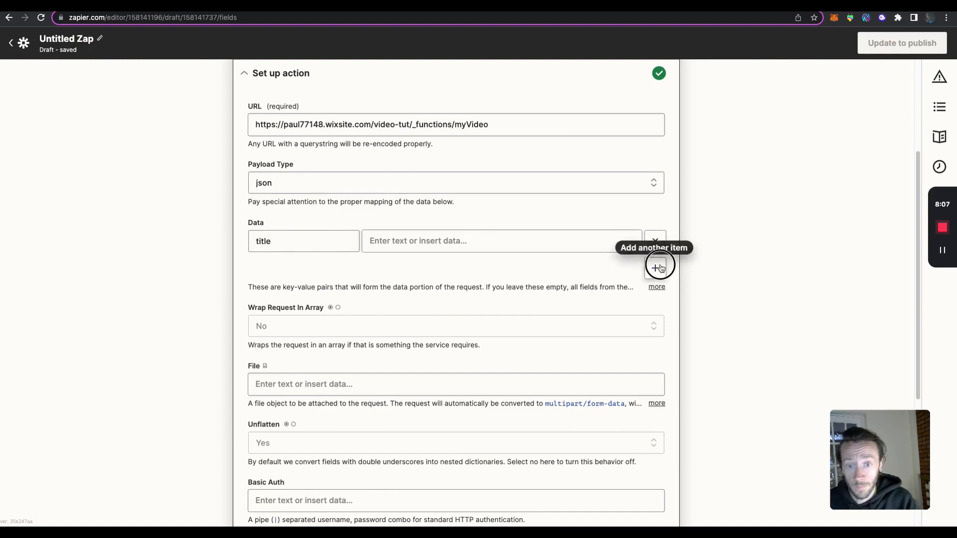
click(302, 264)
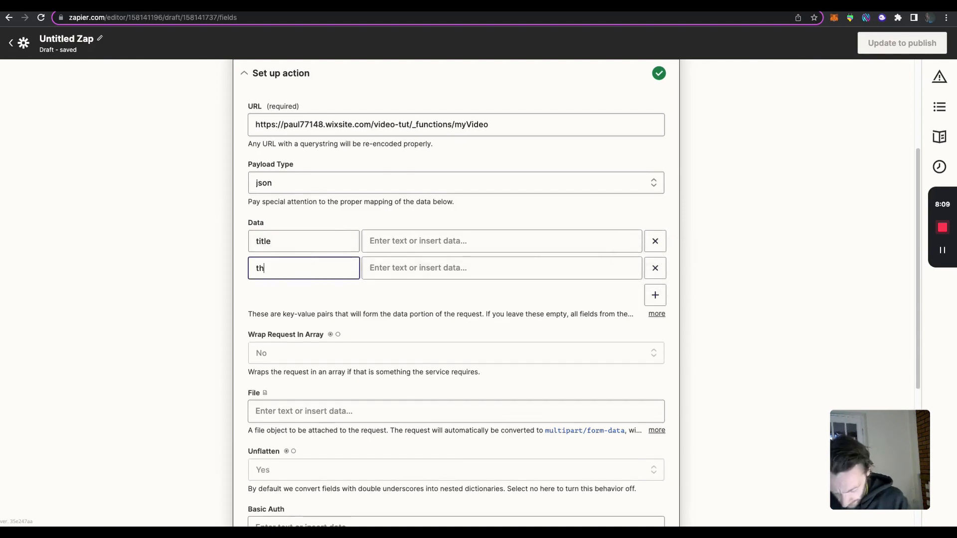
text(thum)
text(bnail)
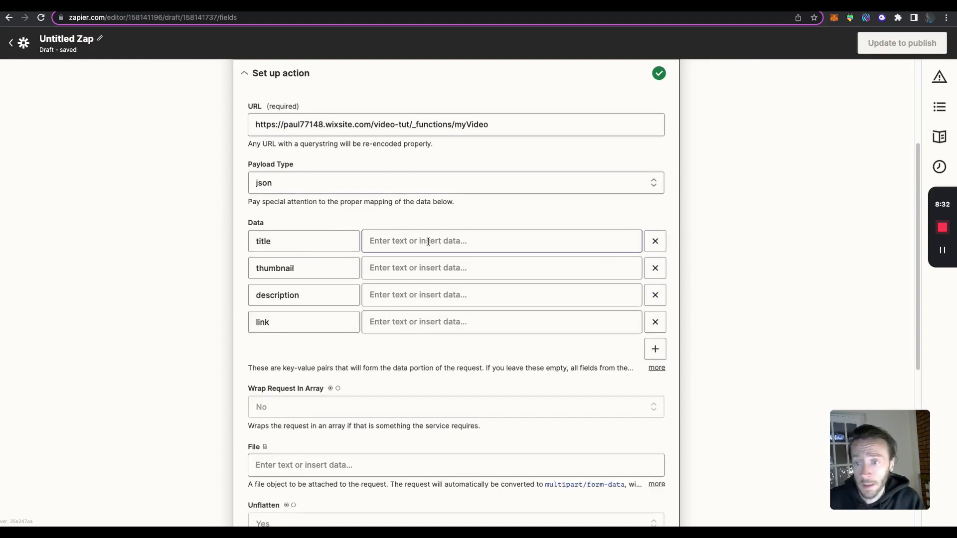
Map the title key to the YouTube trigger's Title and the thumbnail key to its Thumbnails High Url.
click(428, 242)
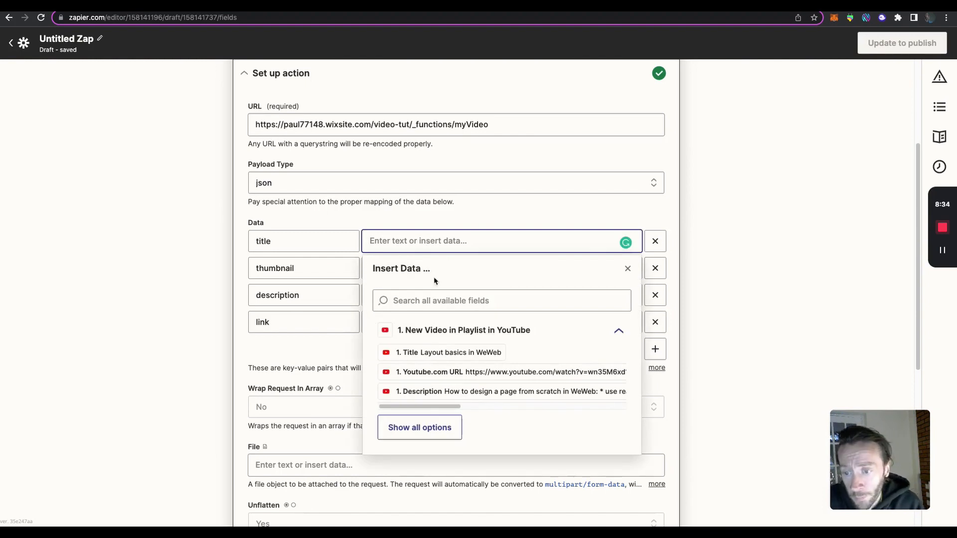
click(448, 352)
click(582, 214)
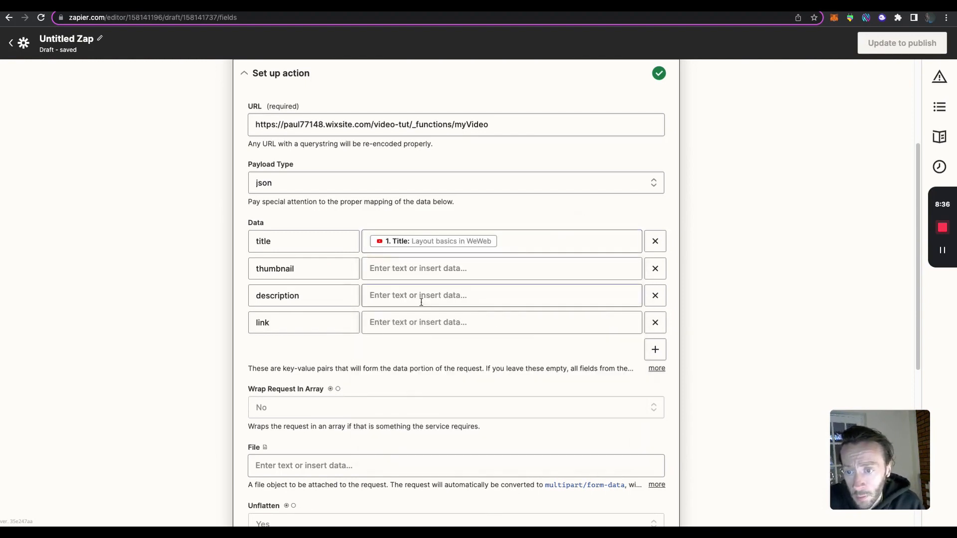
click(429, 269)
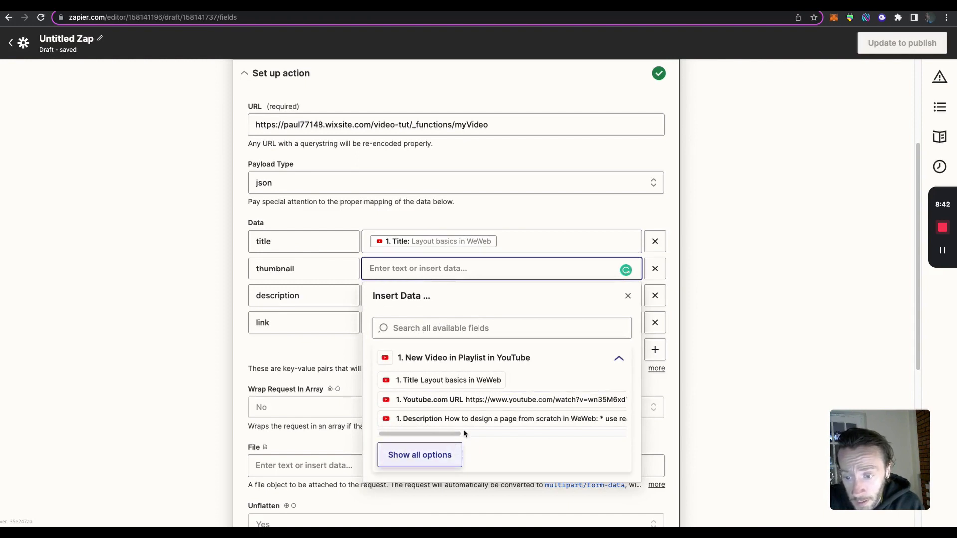
click(439, 460)
scroll(491, 441, down, 1)
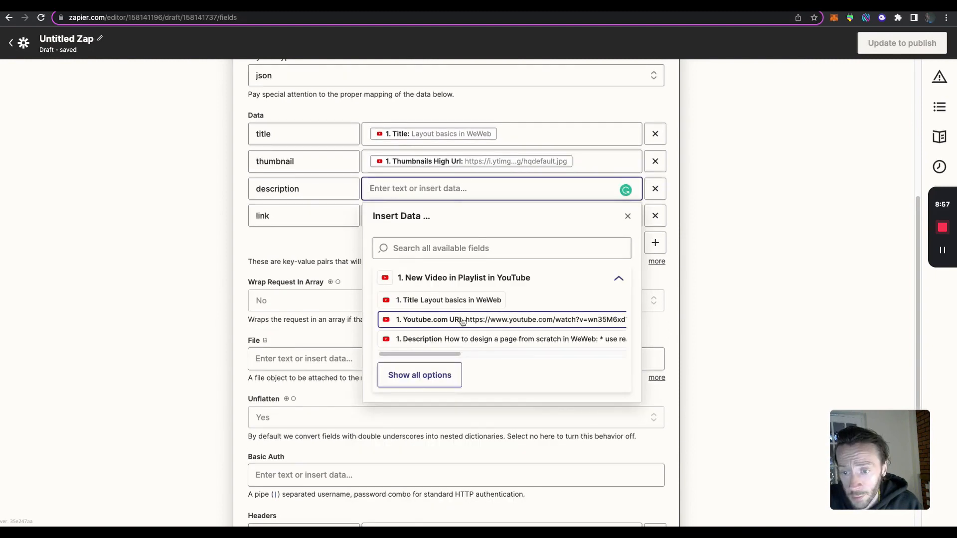
Map the description key to the YouTube trigger's Description and the link key to its Youtube.com URL.
click(472, 339)
click(434, 216)
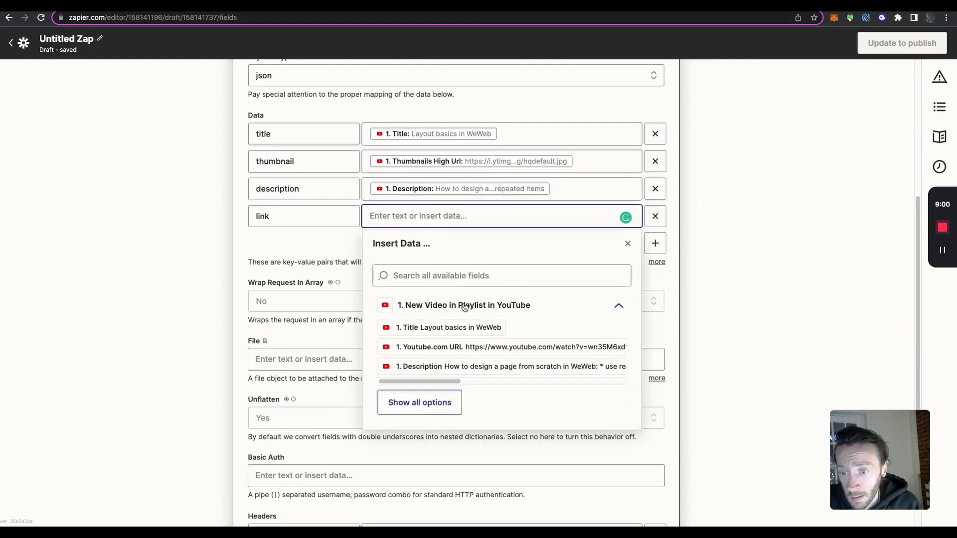
click(497, 348)
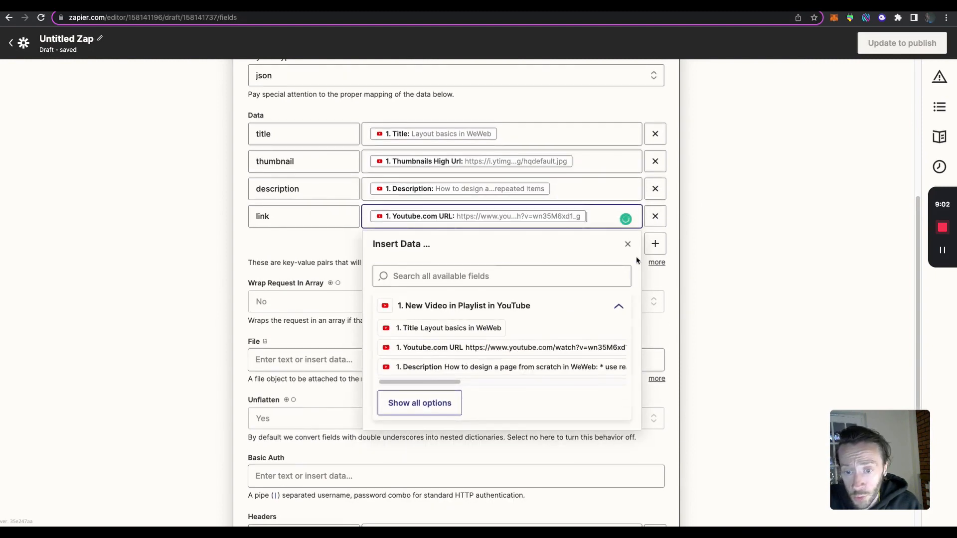
Add a Content-Type header with the value application/json to the webhook, copying both from the Velo post() example.
click(337, 332)
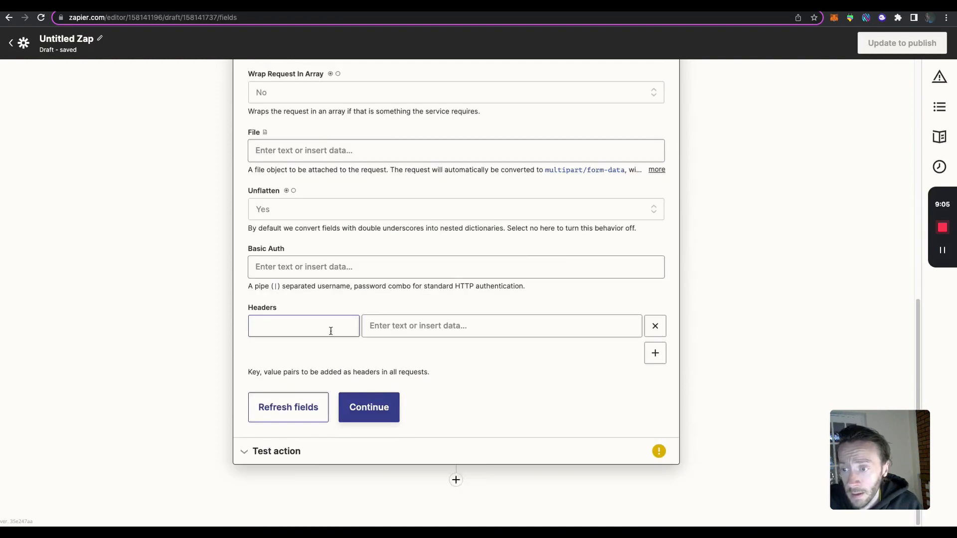
click(715, 95)
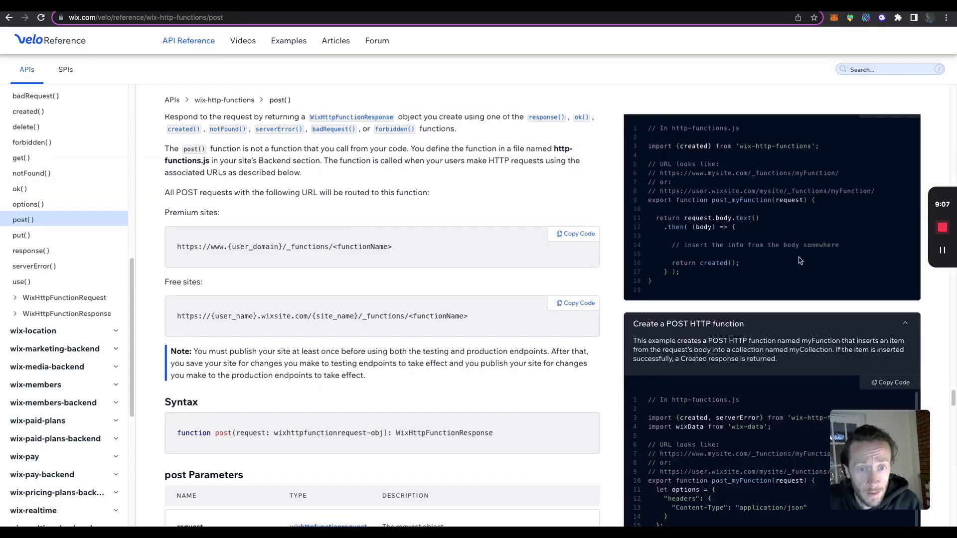
scroll(673, 229, down, 5)
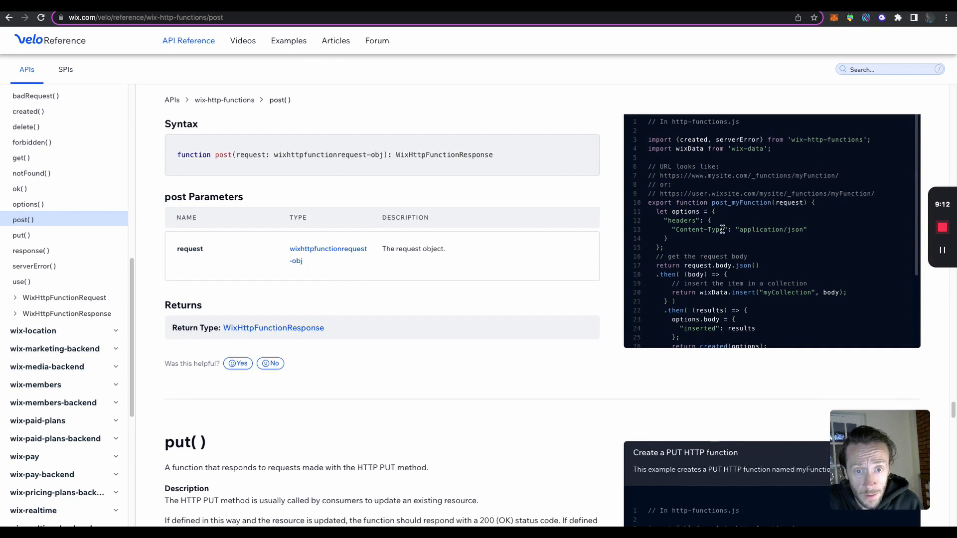
drag(723, 230, 676, 230)
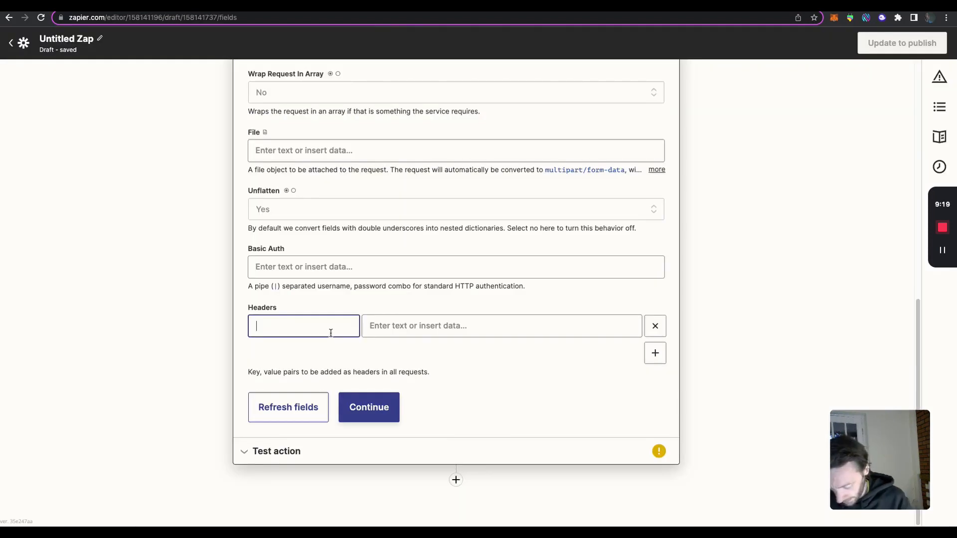
text(Content-Type)
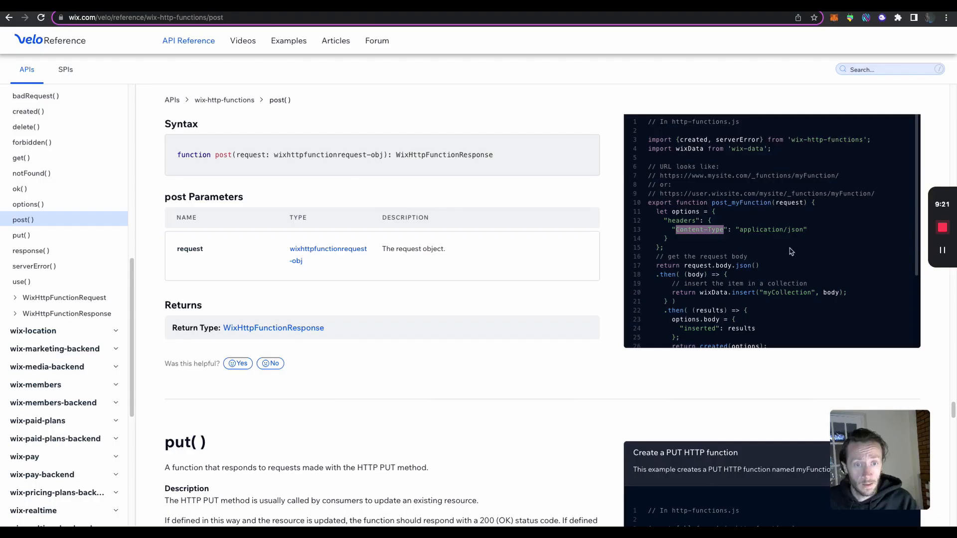
drag(806, 229, 740, 230)
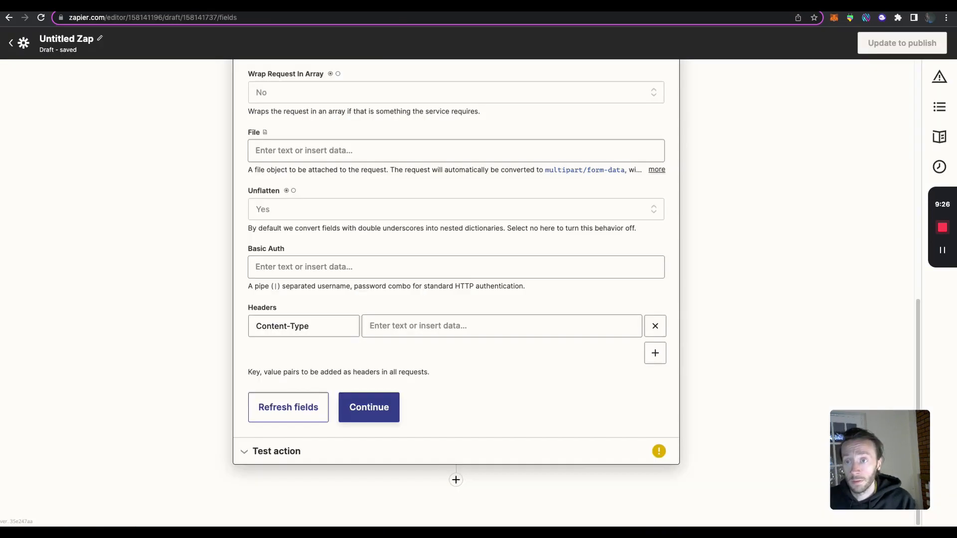
text(application/json)
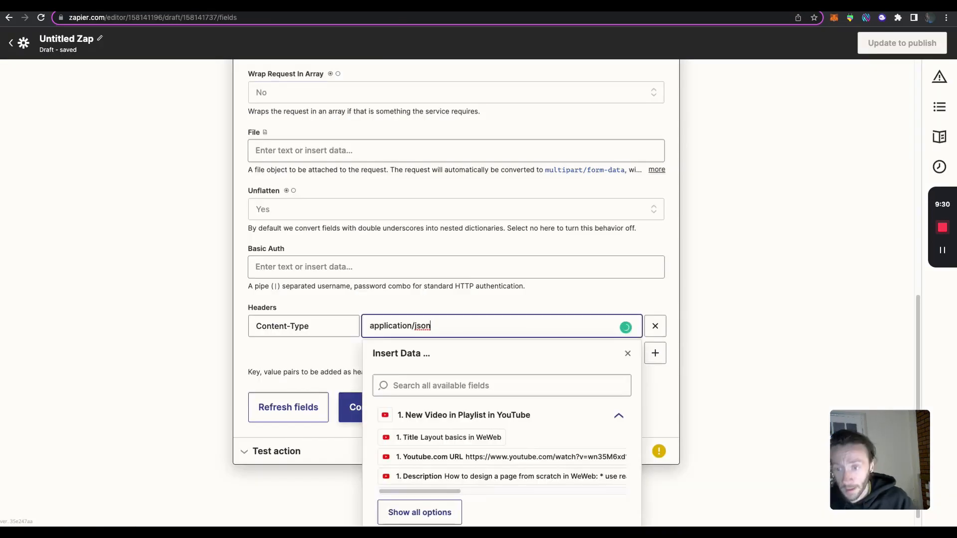
click(581, 297)
Review the webhook's URL, payload type, data mappings and header, and continue to the action test.
scroll(583, 298, up, 6)
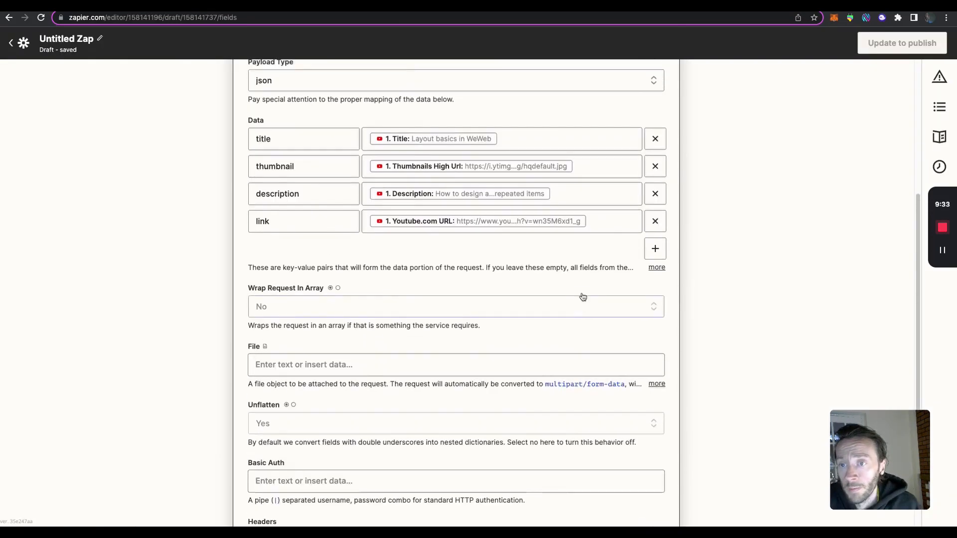
scroll(582, 297, up, 3)
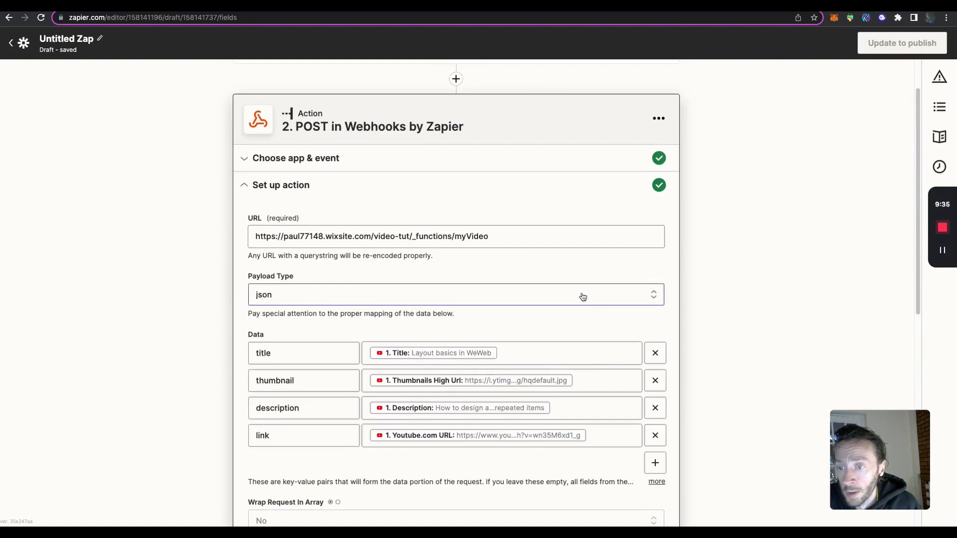
scroll(583, 296, down, 2)
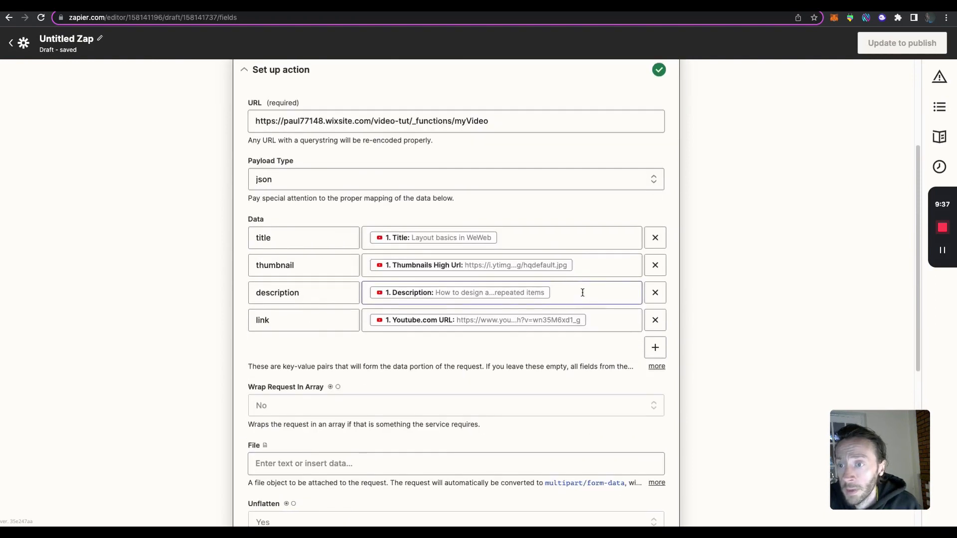
scroll(583, 296, up, 1)
scroll(584, 296, down, 7)
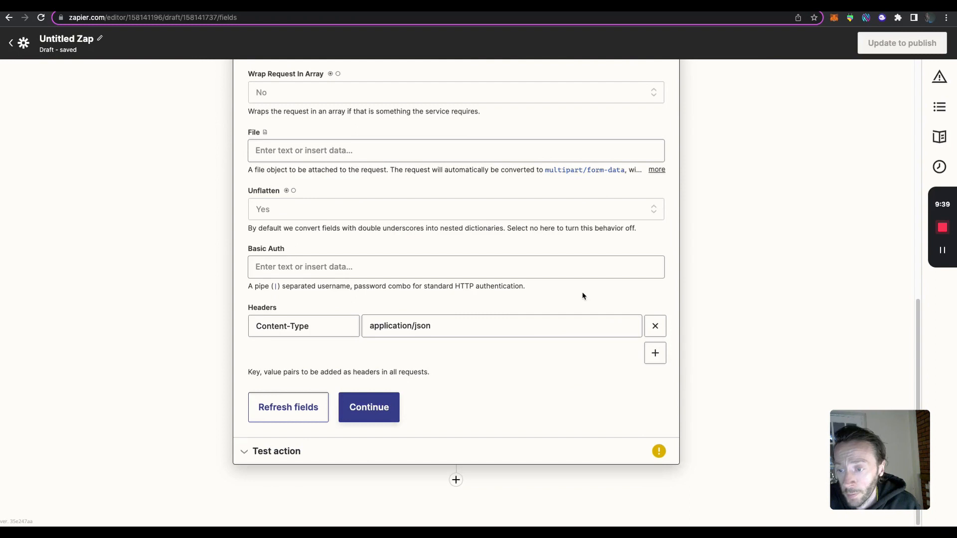
click(382, 420)
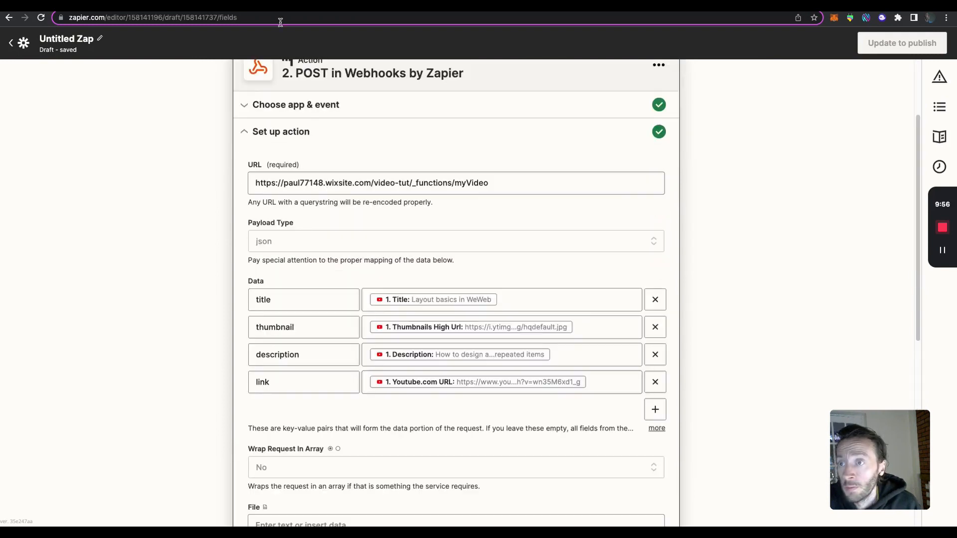
In Editor X, copy the videos collection's ID from its settings and paste it as the wixData.insert collection name in http-functions.js.
key(ctrl+Tab)
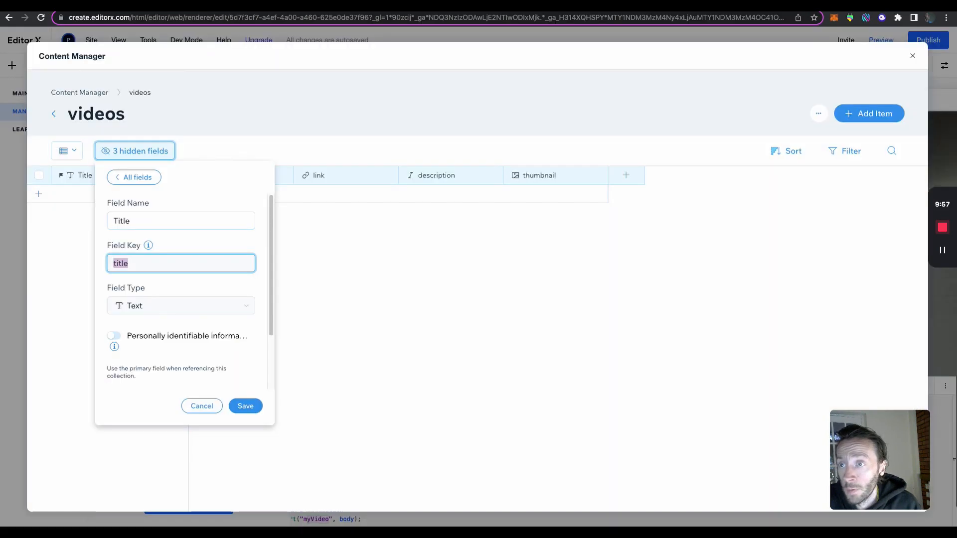
click(912, 56)
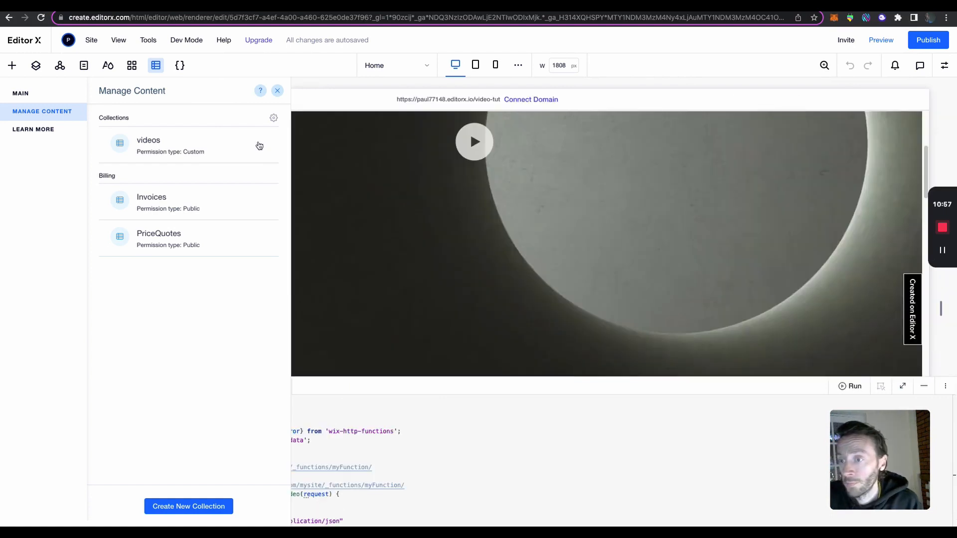
click(260, 145)
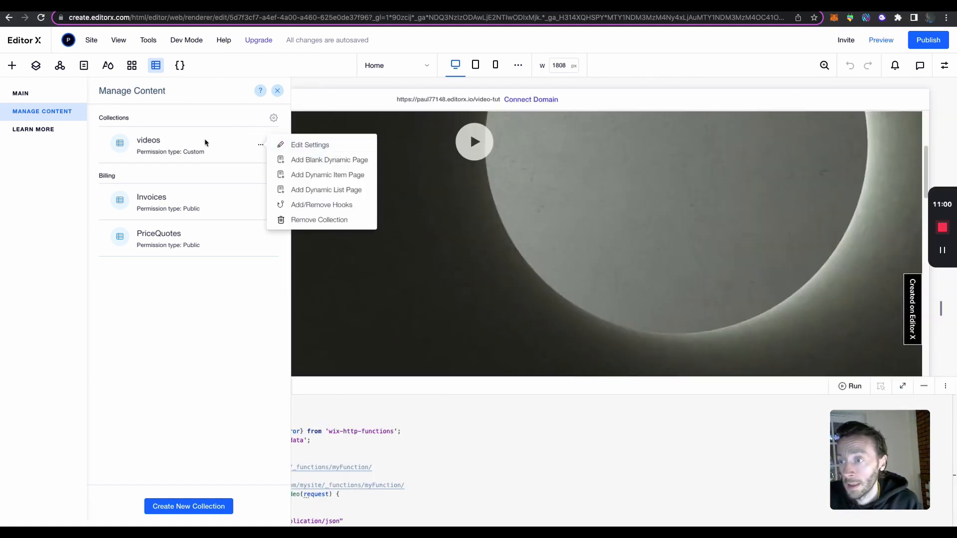
click(297, 147)
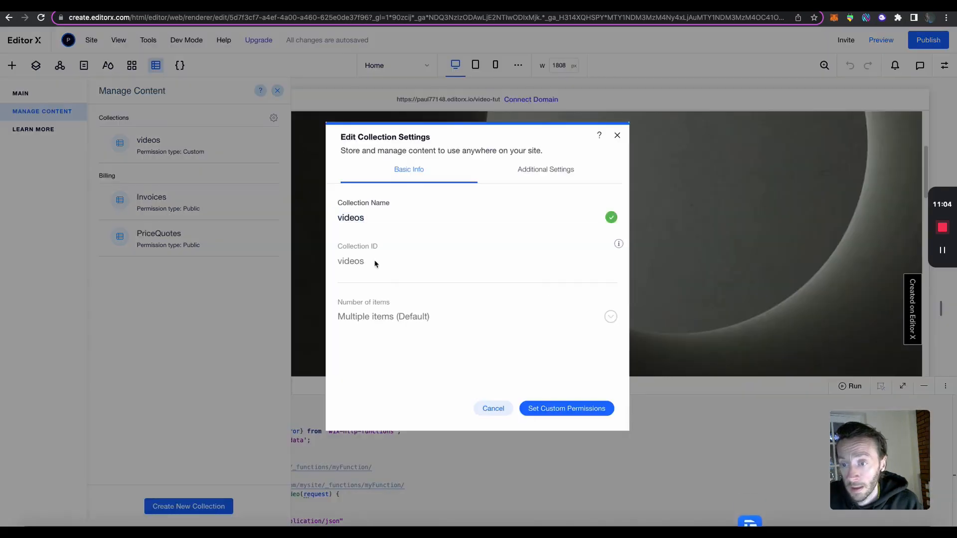
drag(374, 262, 337, 265)
key(ctrl+c)
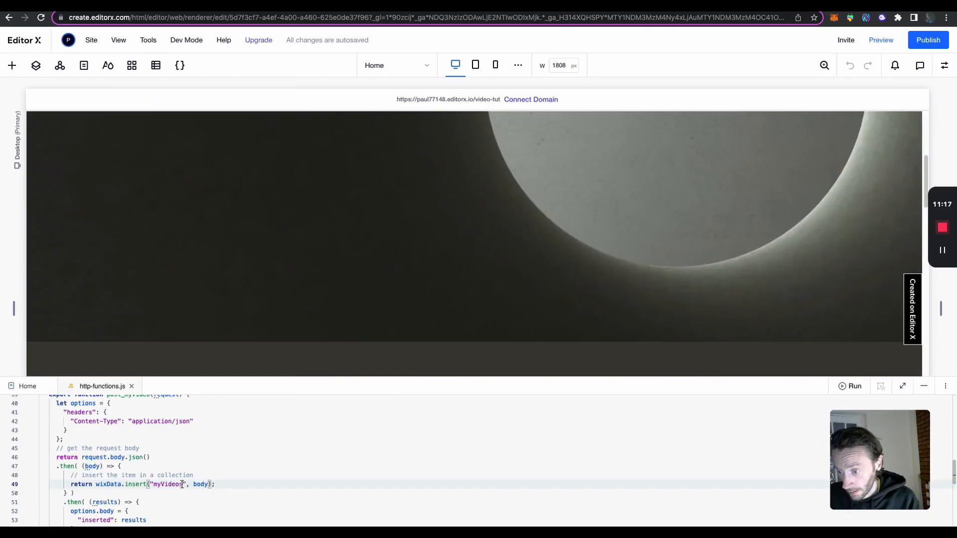
drag(195, 484, 151, 484)
key(ctrl+v)
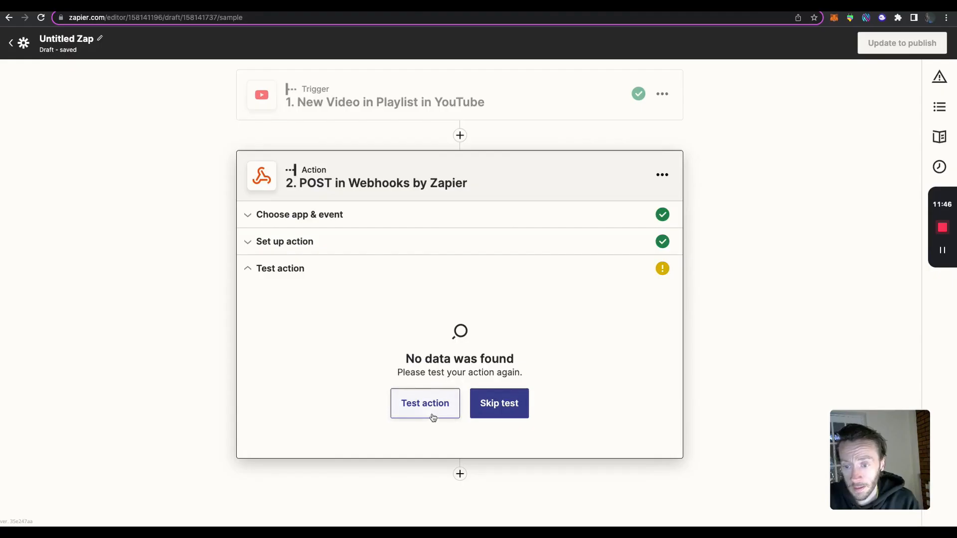
Try to test the POST webhook action in Zapier.
click(433, 414)
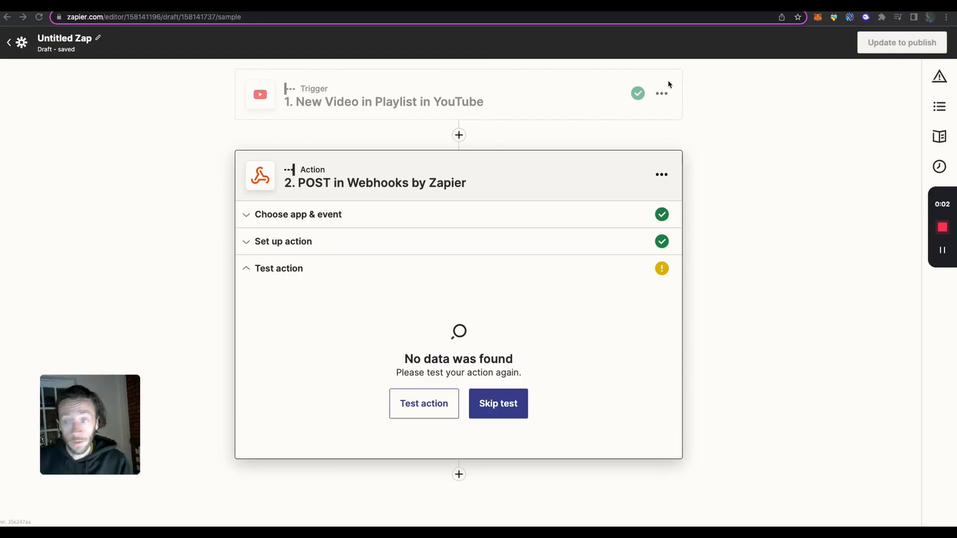
Compare http-functions.js with the Velo post() reference, including its backend file requirement, and publish the Editor X site.
click(837, 5)
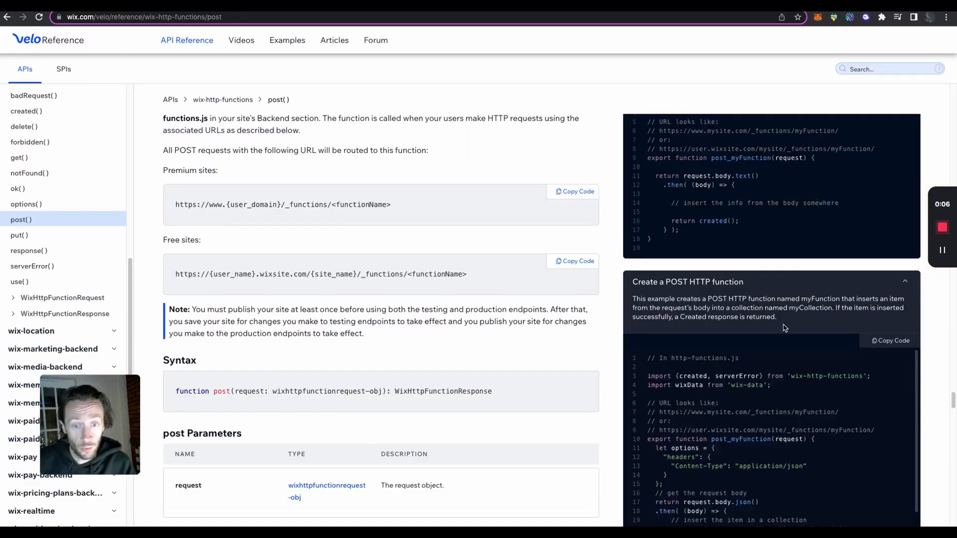
scroll(444, 269, up, 3)
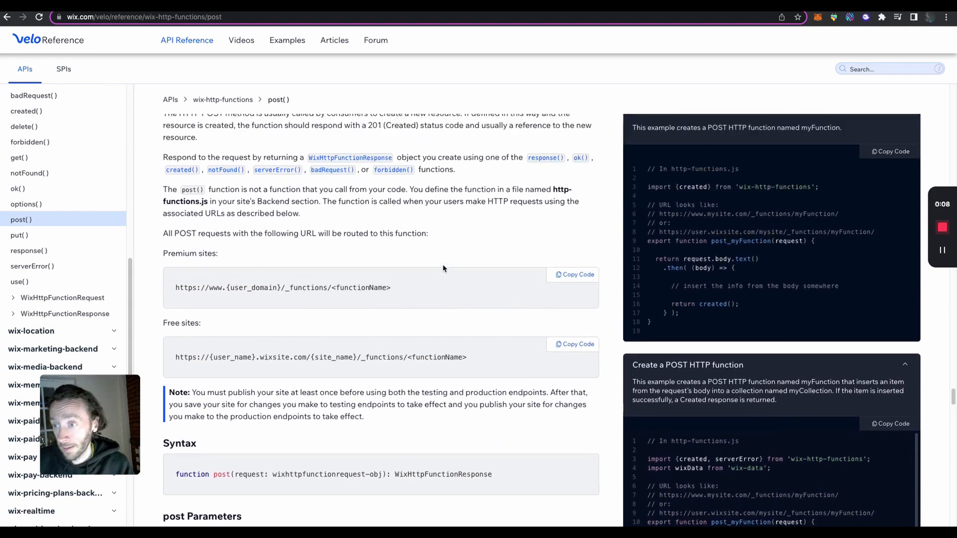
scroll(444, 269, up, 1)
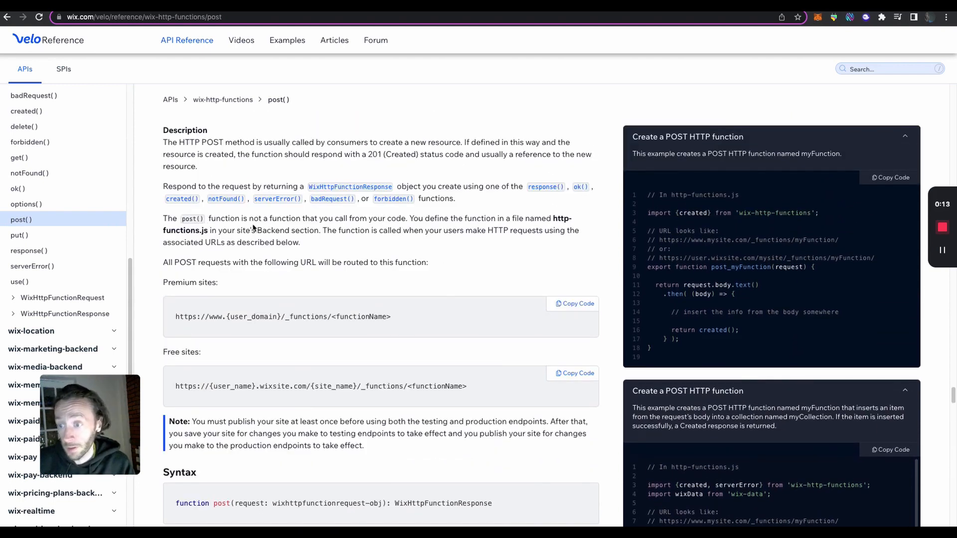
double_click(281, 235)
key(ctrl+Tab)
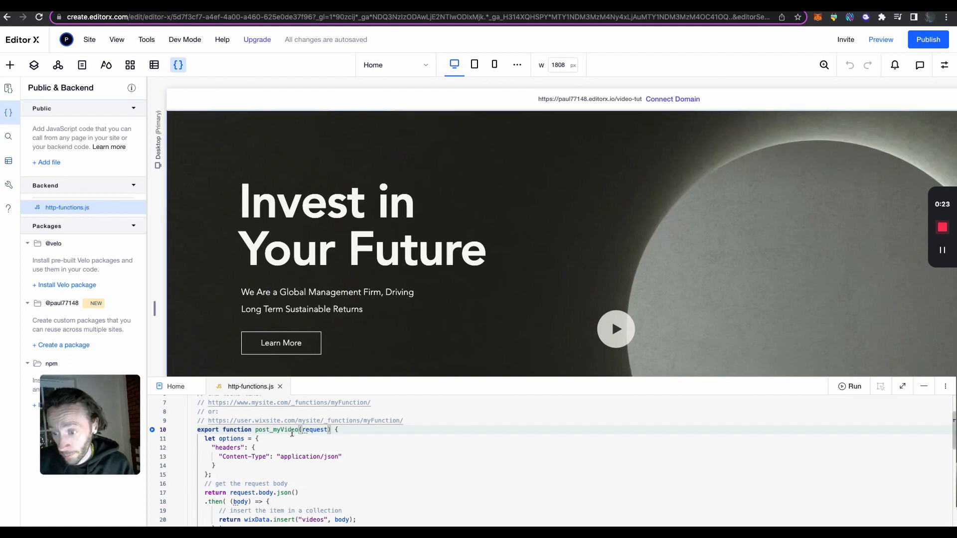
scroll(359, 445, down, 2)
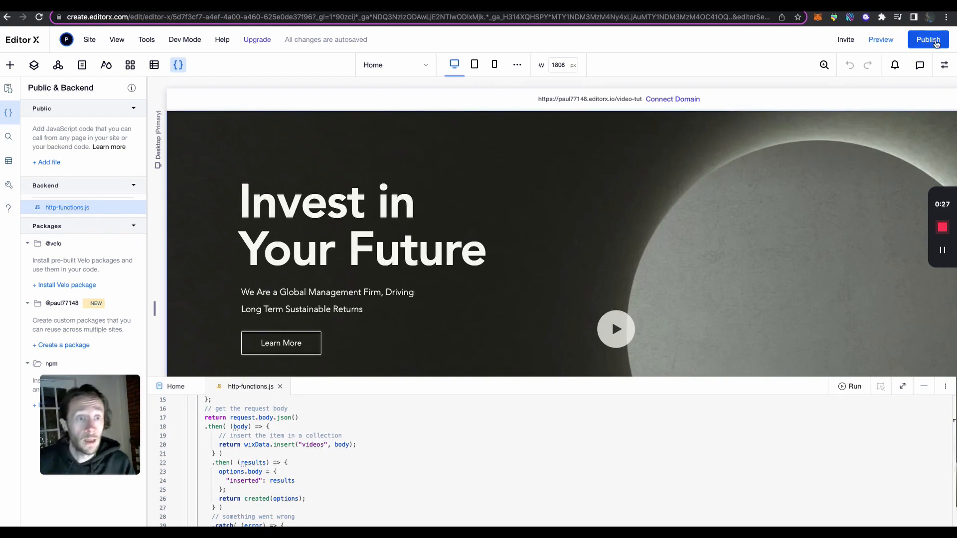
click(936, 43)
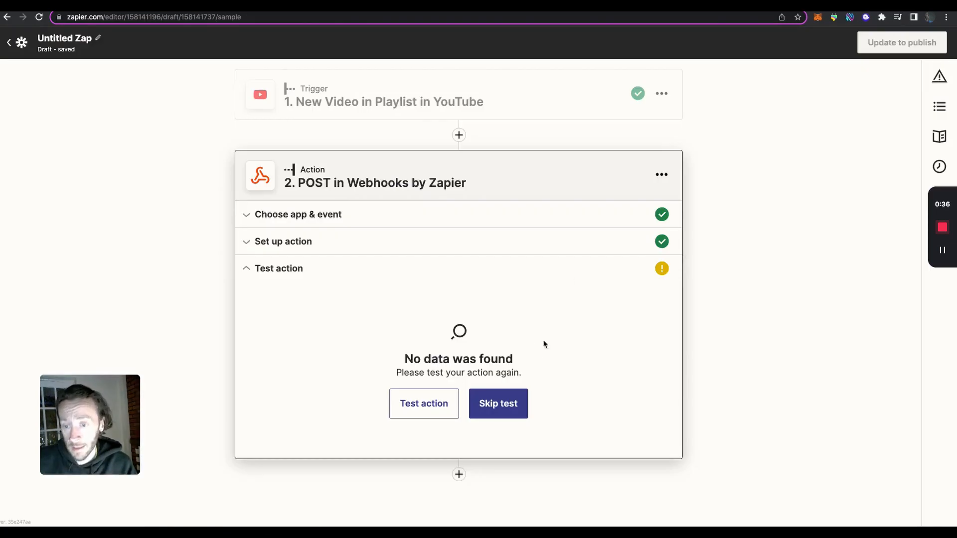
Run the POST webhook test in Zapier and check the videos collection in Editor X for the inserted item.
click(474, 242)
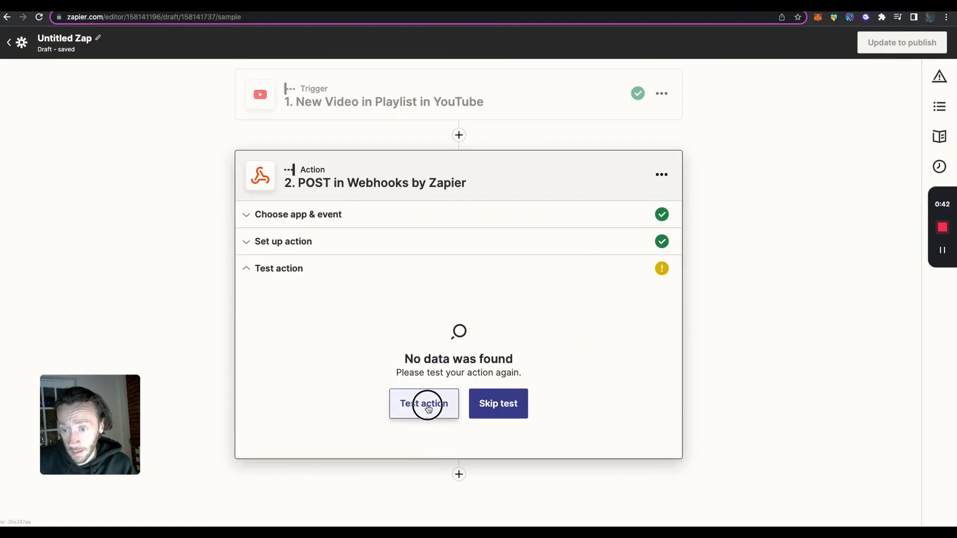
click(425, 402)
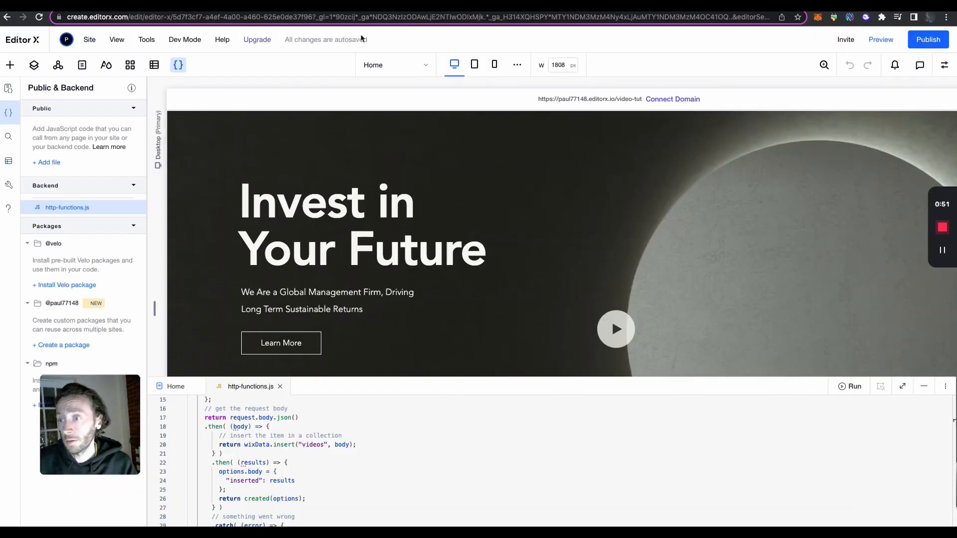
click(154, 65)
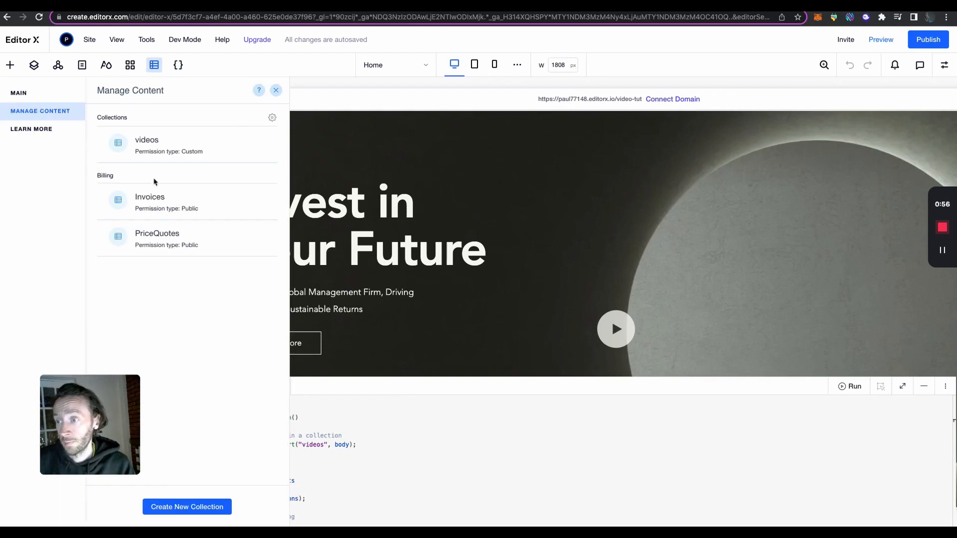
click(190, 156)
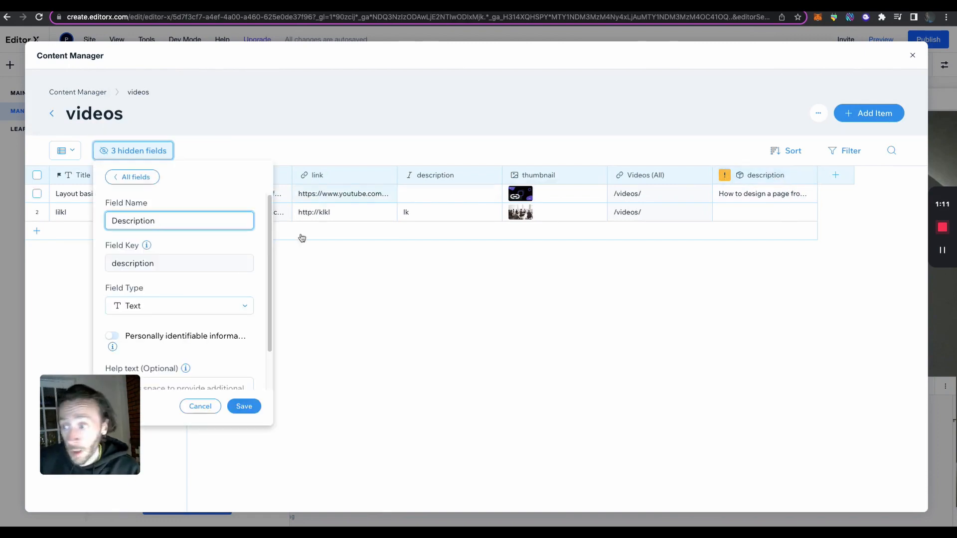
click(645, 402)
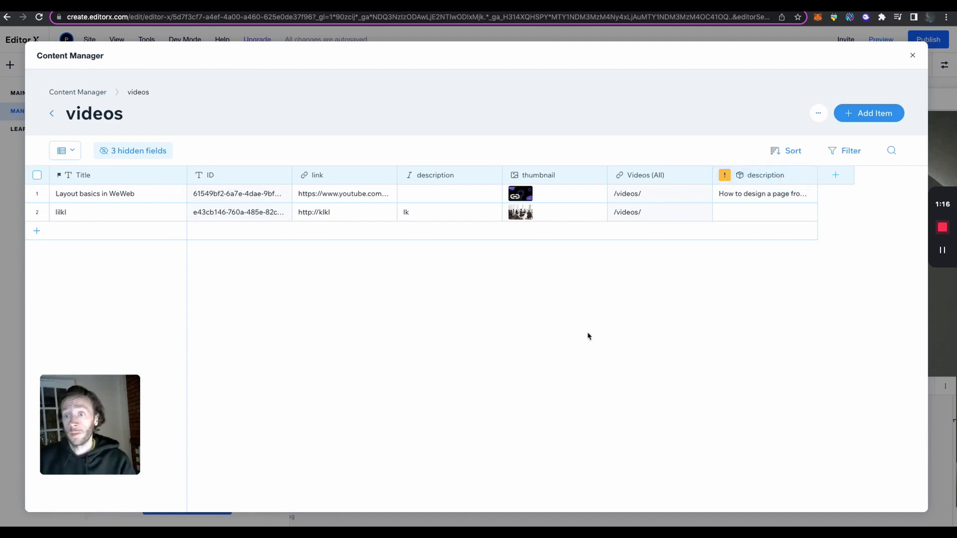
click(913, 56)
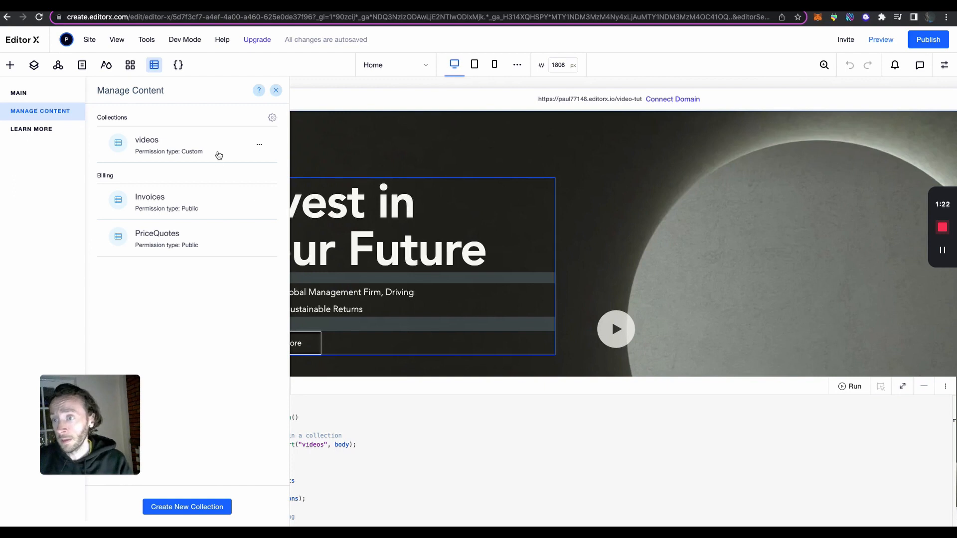
Add a dynamic list page for the videos collection and review its repeater of video items.
click(259, 145)
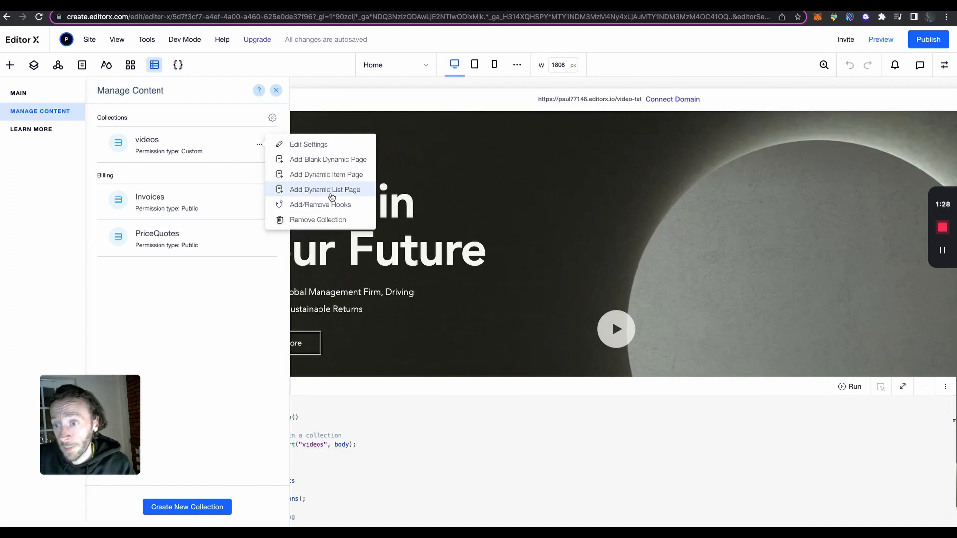
click(260, 149)
click(262, 148)
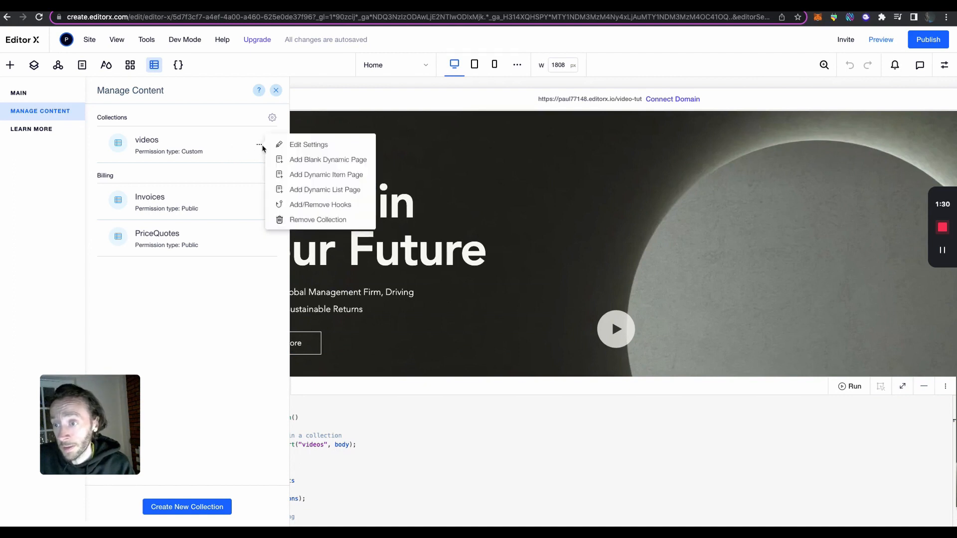
click(319, 189)
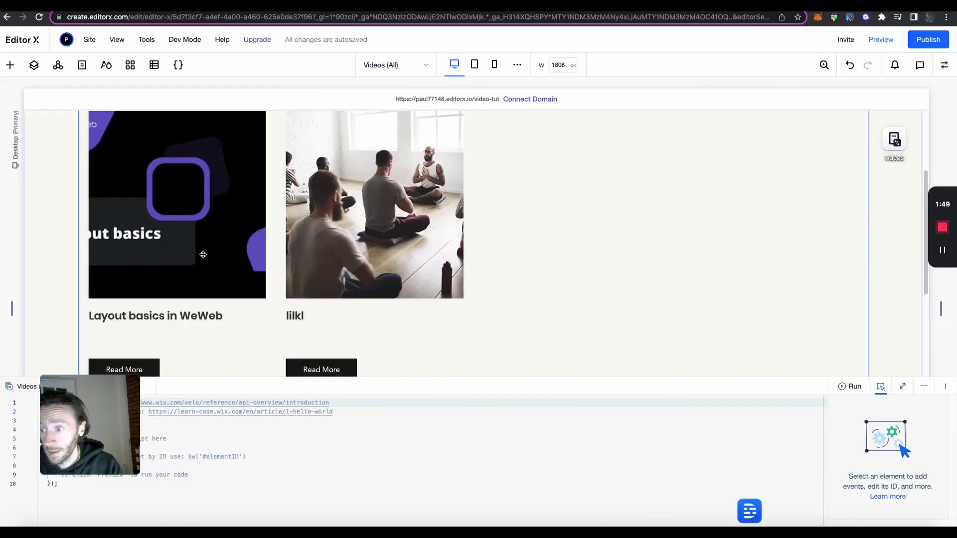
scroll(203, 255, down, 2)
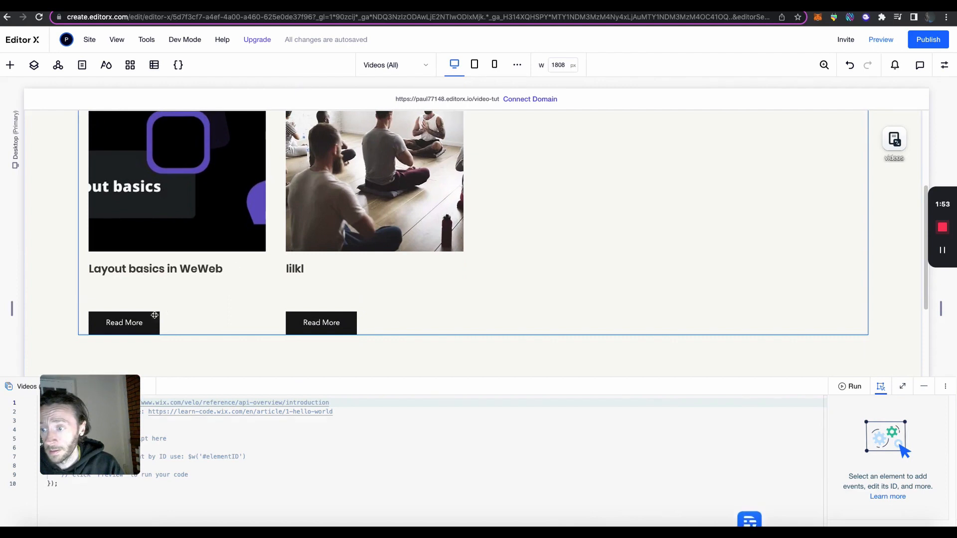
scroll(743, 163, up, 2)
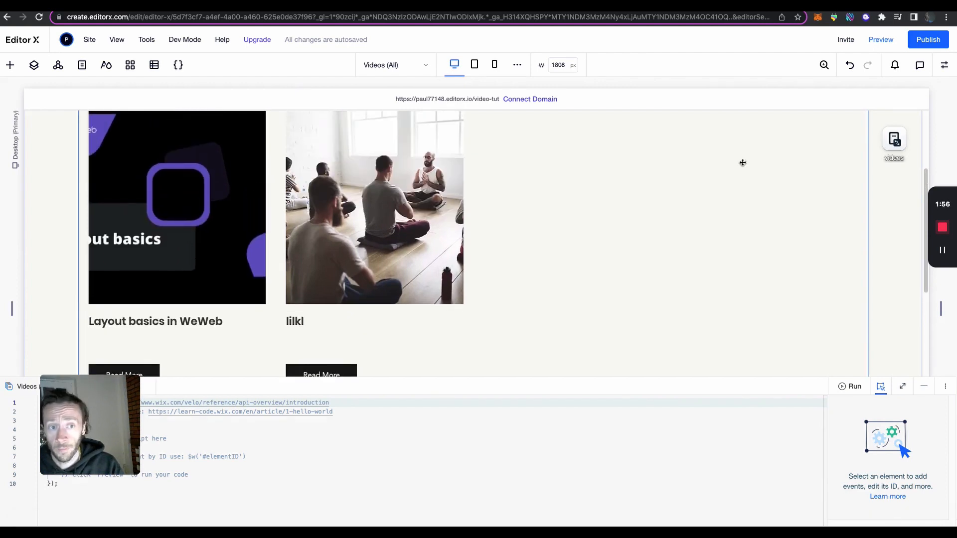
scroll(389, 179, up, 2)
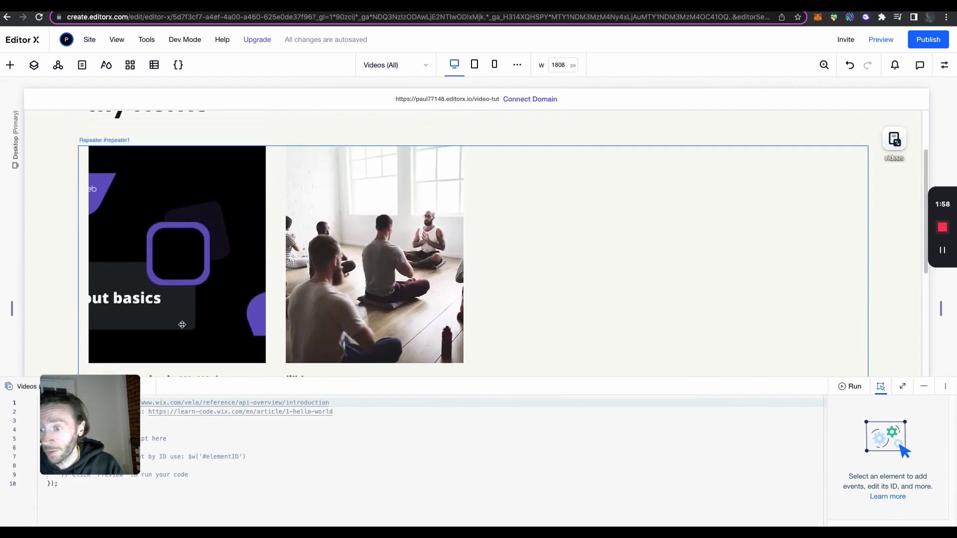